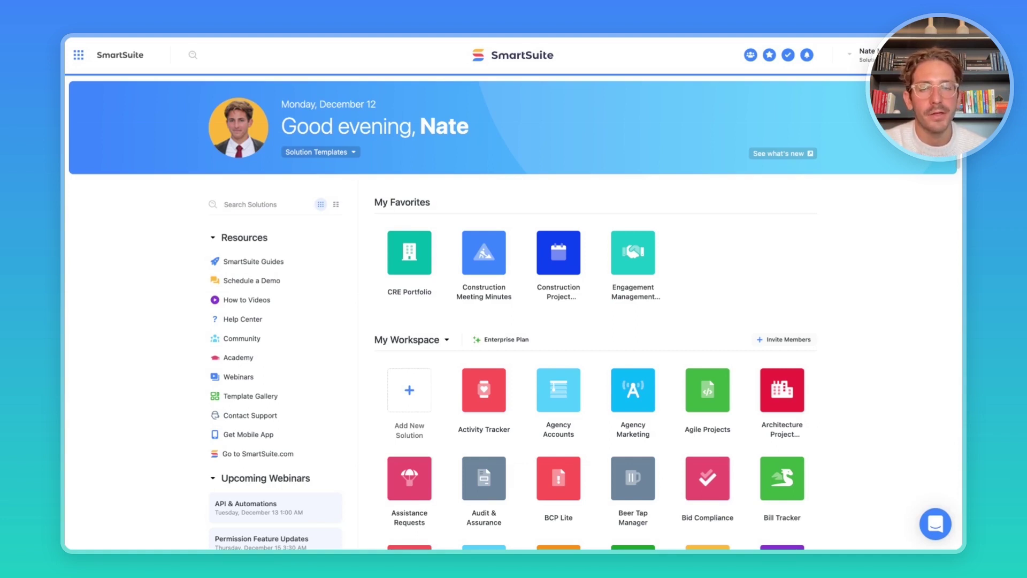
Open Engagement Management Showcase, browse the Abby & Faule client record, then show the 12-project list.
click(645, 271)
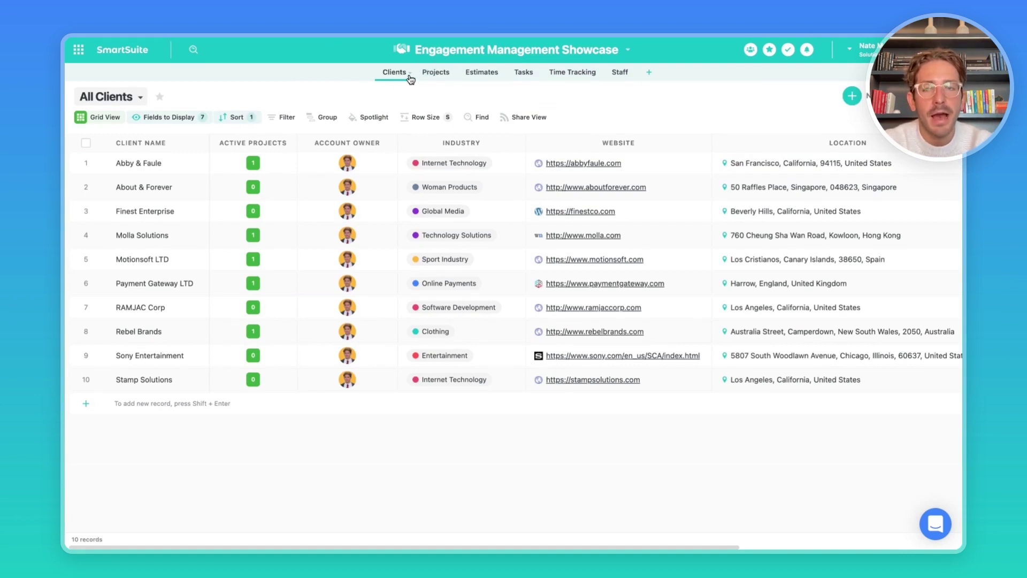
click(177, 164)
scroll(328, 223, down, 3)
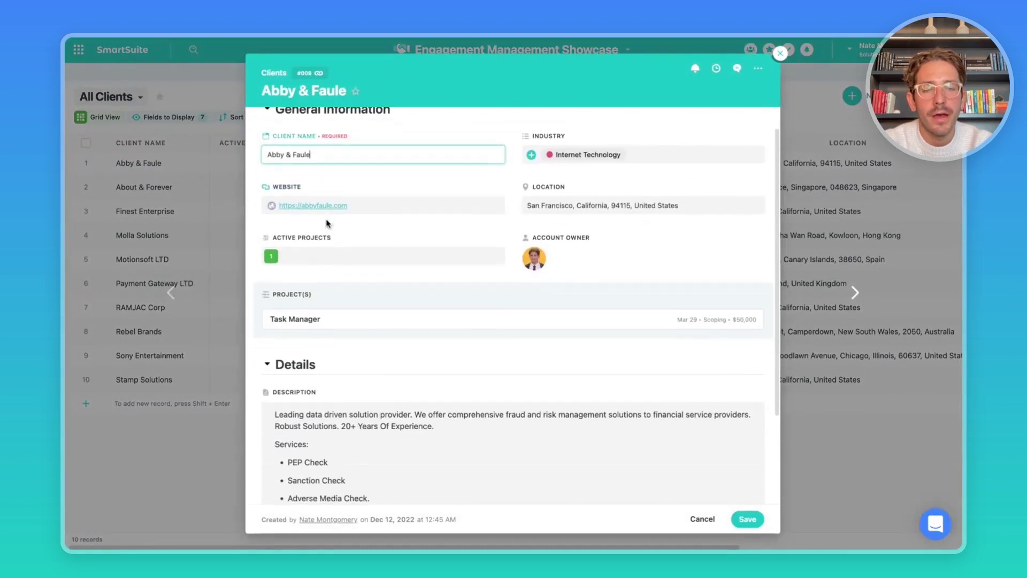
scroll(328, 223, down, 2)
scroll(328, 223, up, 3)
scroll(345, 241, down, 3)
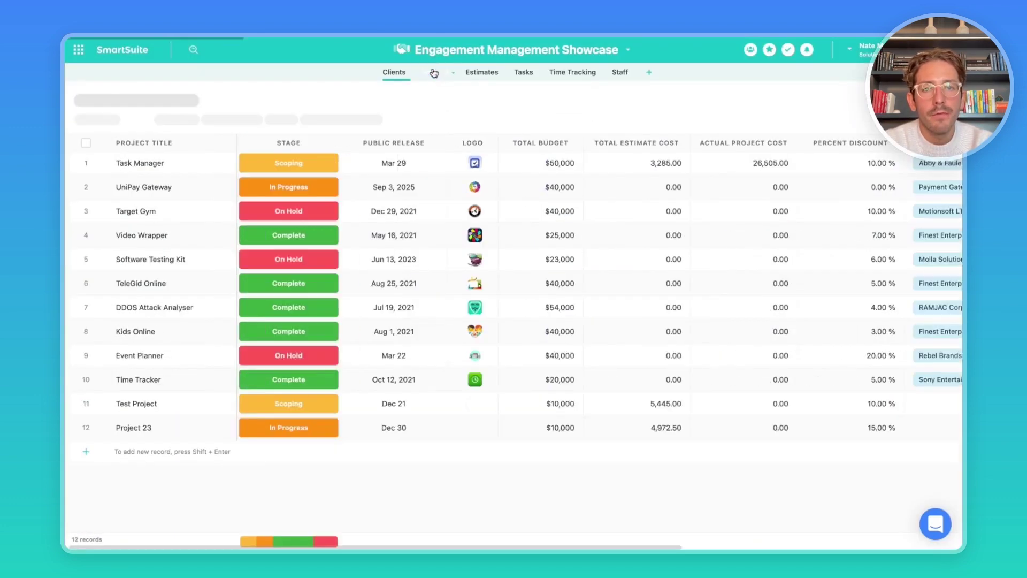
click(433, 72)
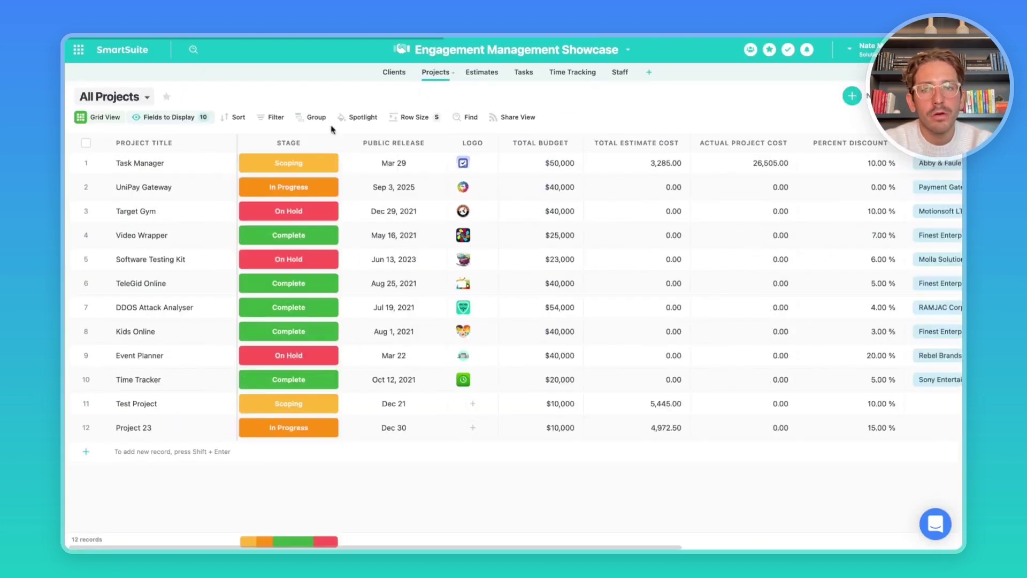
Open the Task Manager project, collapse General Information, and scroll through its rates, estimates, budget and tasks.
click(211, 162)
scroll(368, 235, down, 1)
scroll(367, 235, up, 1)
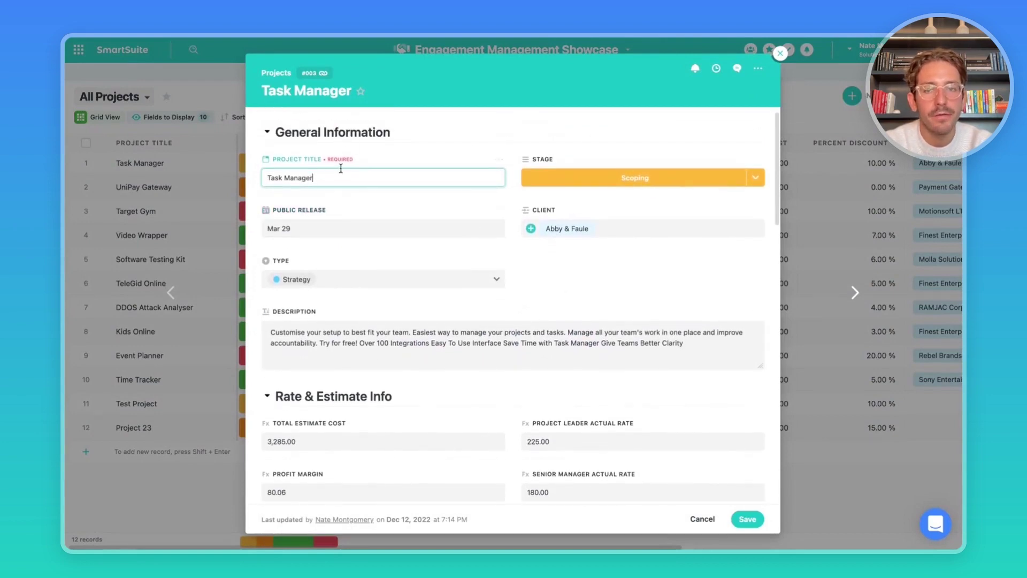
click(353, 139)
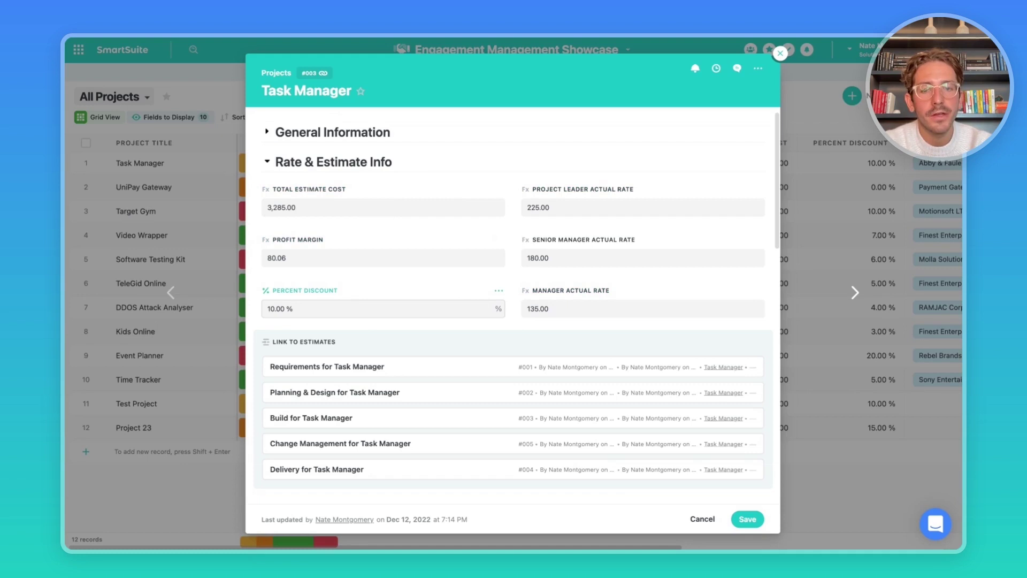
scroll(331, 302, down, 3)
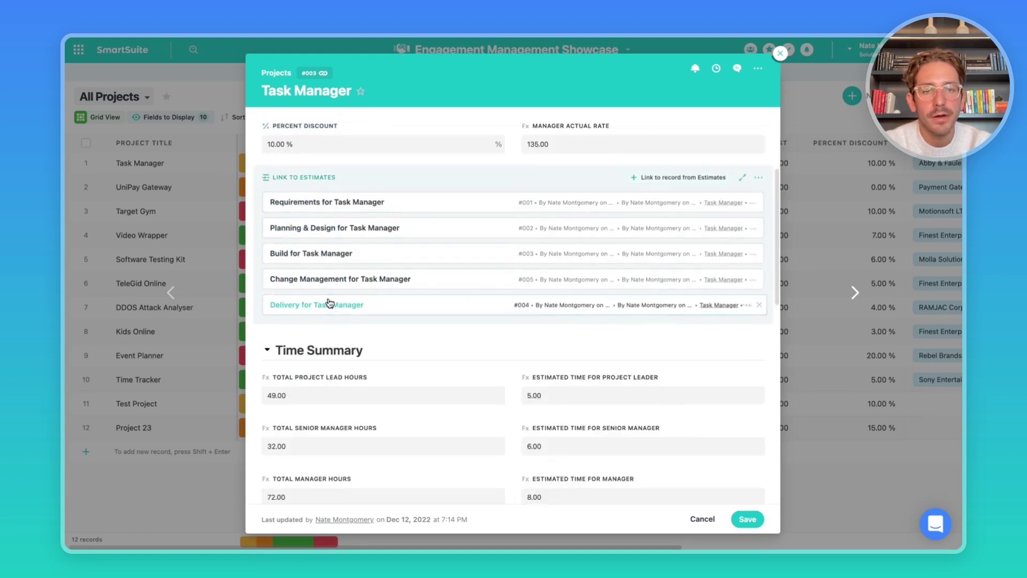
scroll(333, 303, down, 4)
scroll(512, 225, up, 1)
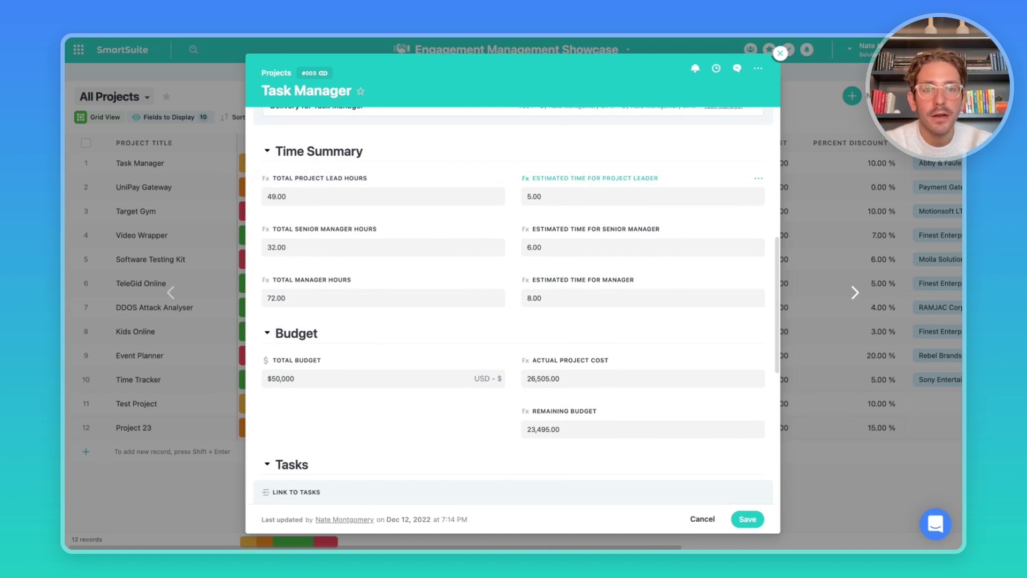
scroll(518, 225, down, 3)
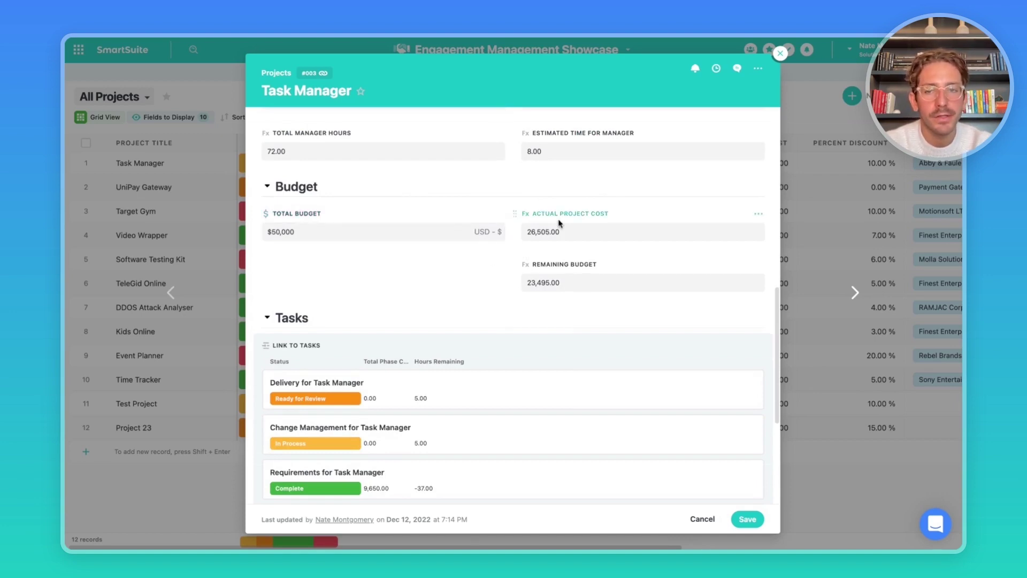
scroll(303, 161, down, 3)
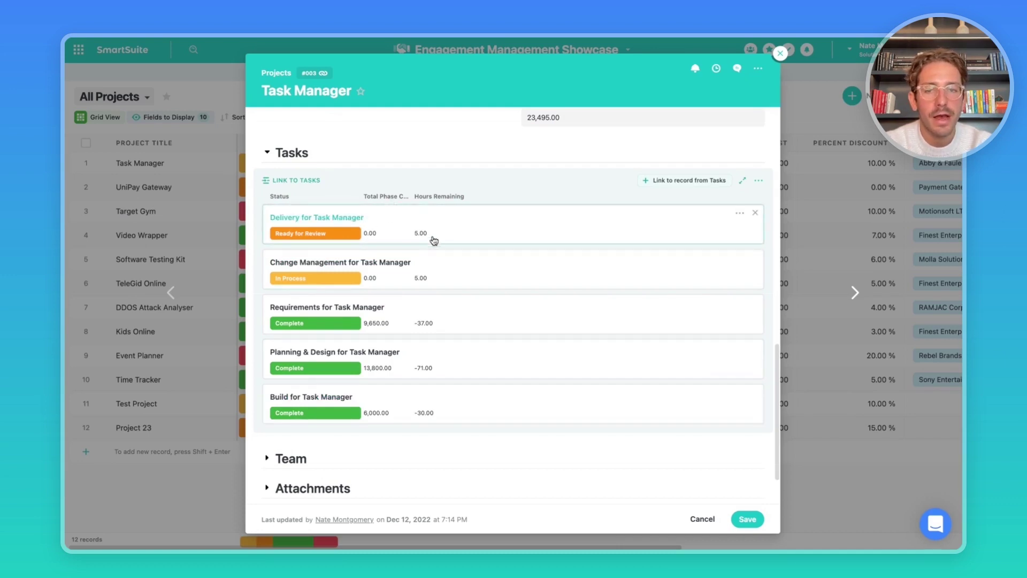
scroll(435, 261, down, 2)
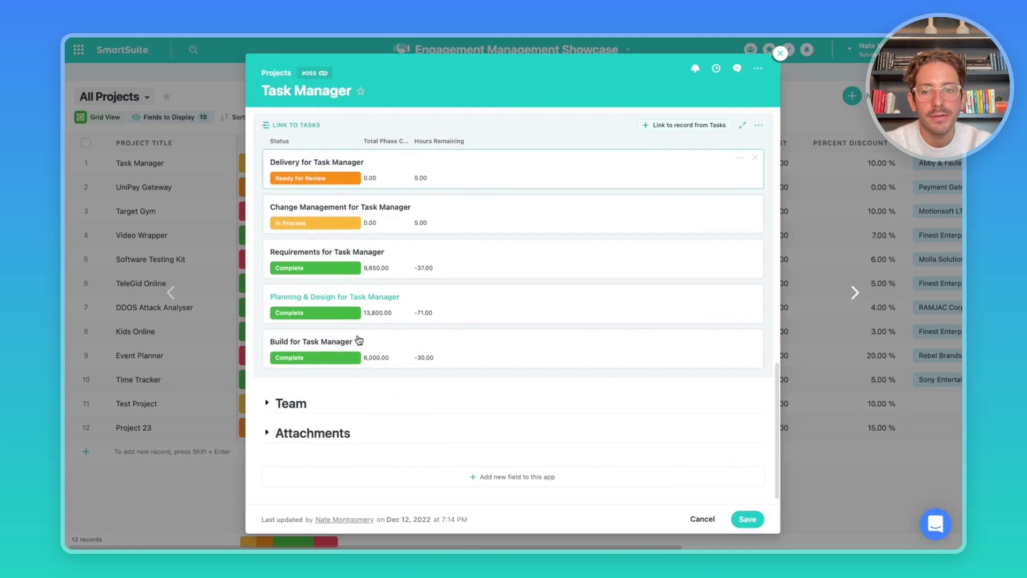
Expand the Task Manager project's Team and Attachments sections.
click(289, 403)
click(296, 428)
scroll(295, 428, down, 2)
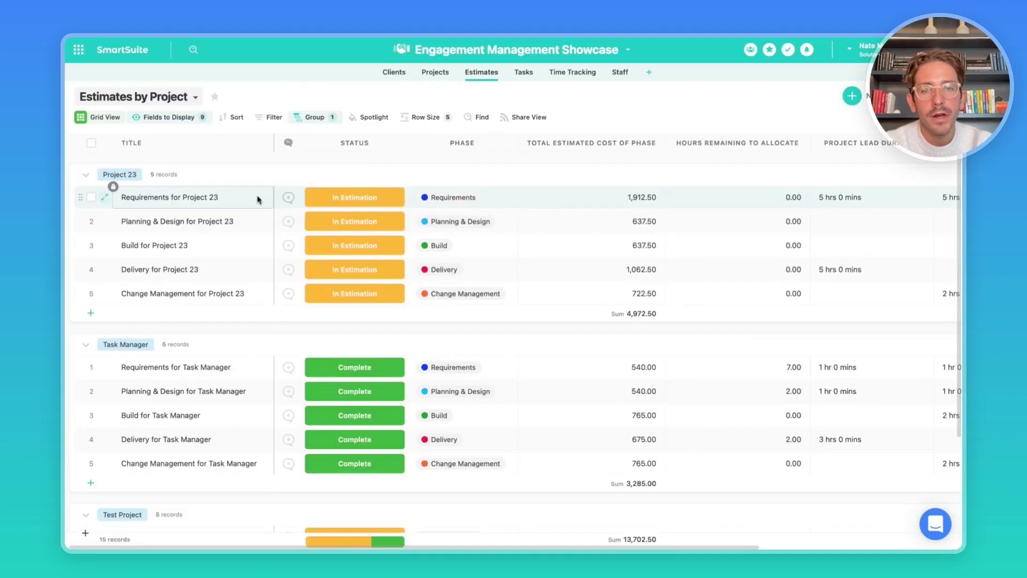
scroll(565, 194, right, 5)
click(566, 196)
scroll(566, 194, left, 1)
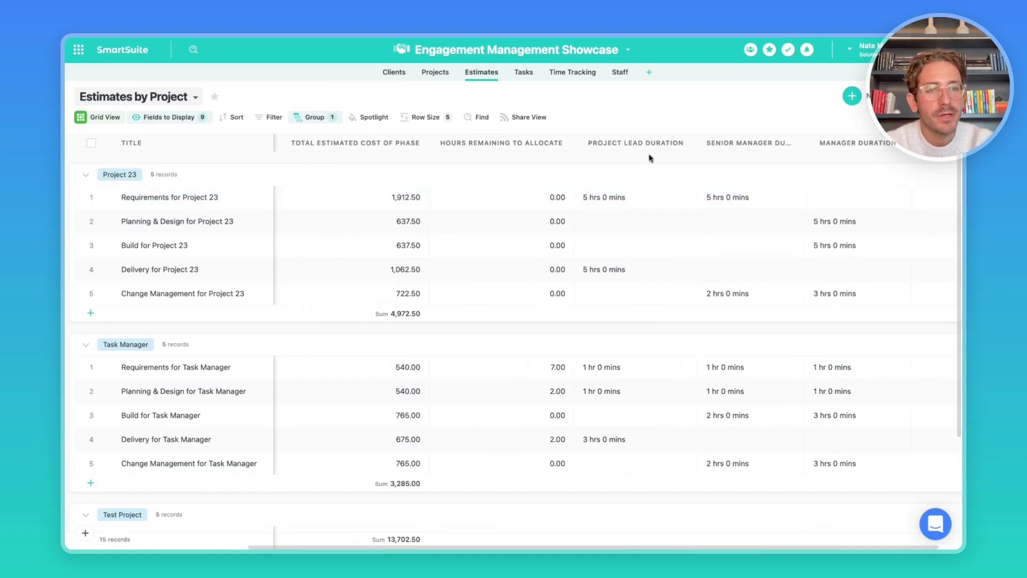
click(811, 201)
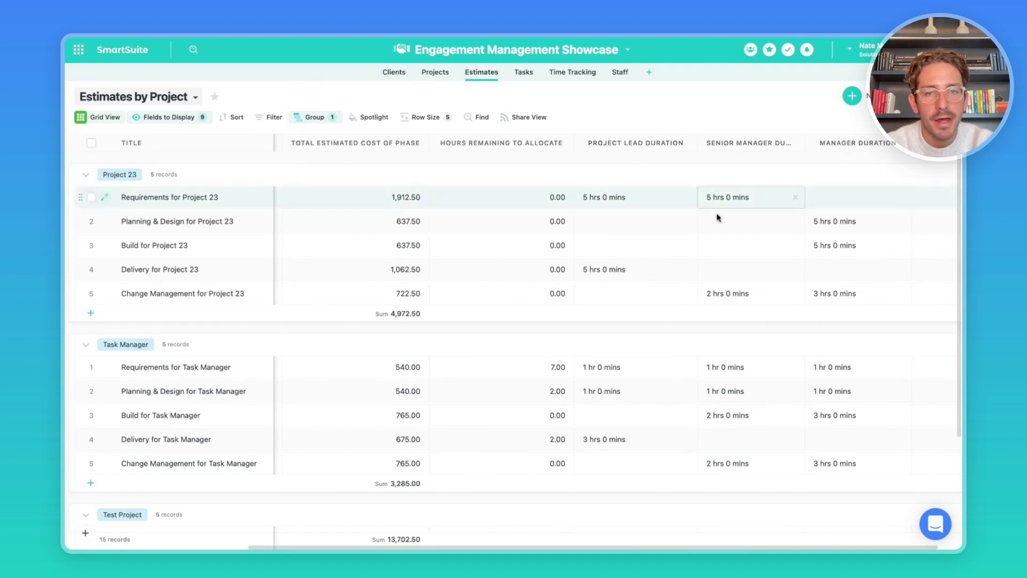
scroll(668, 240, left, 1)
scroll(561, 343, left, 5)
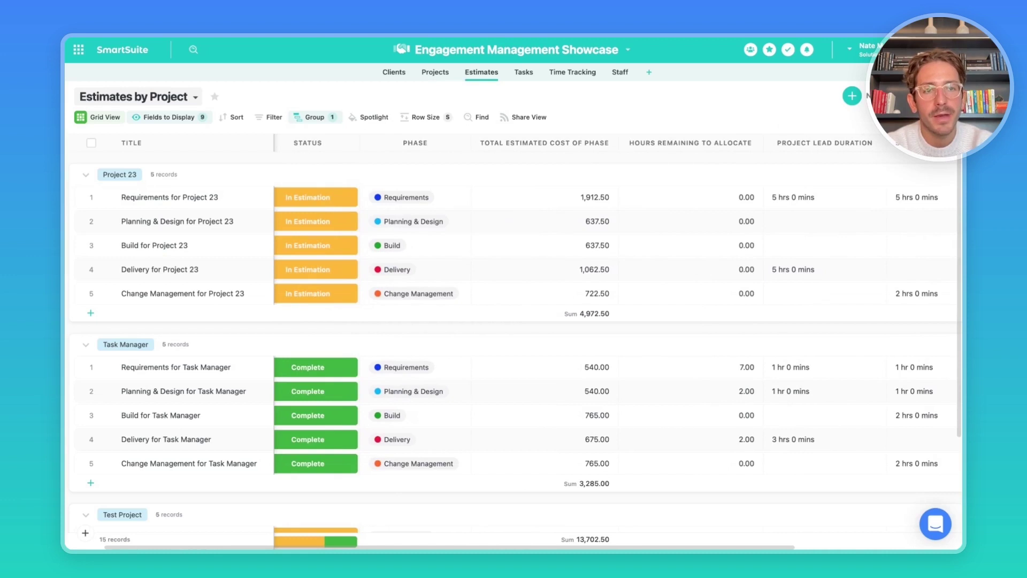
scroll(535, 245, right, 5)
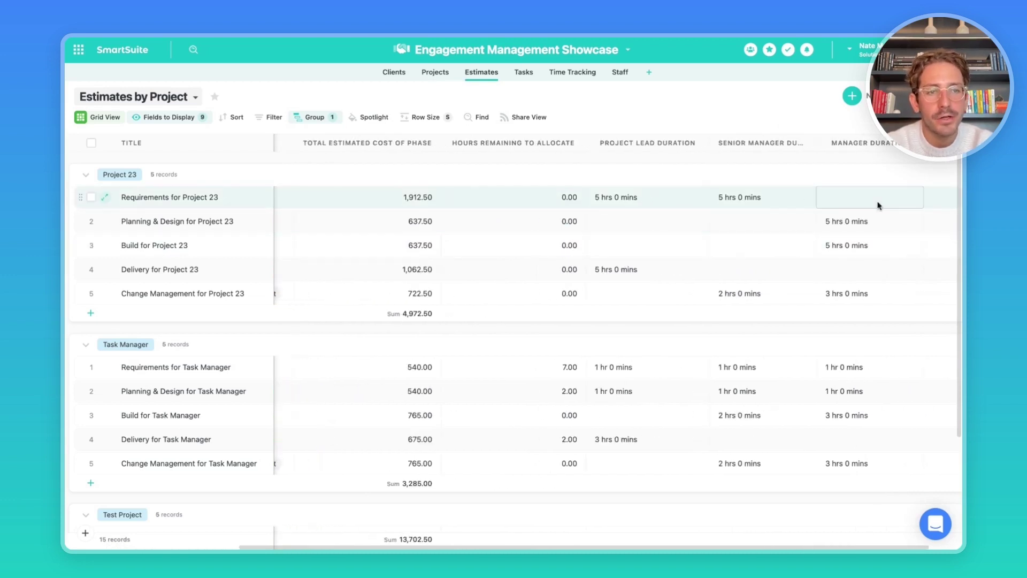
scroll(880, 206, left, 6)
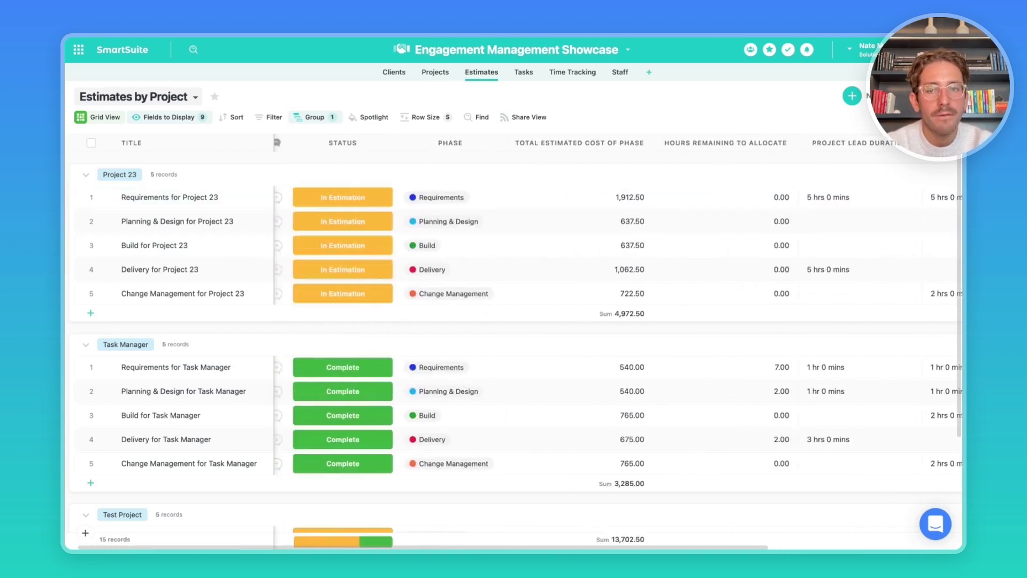
click(458, 145)
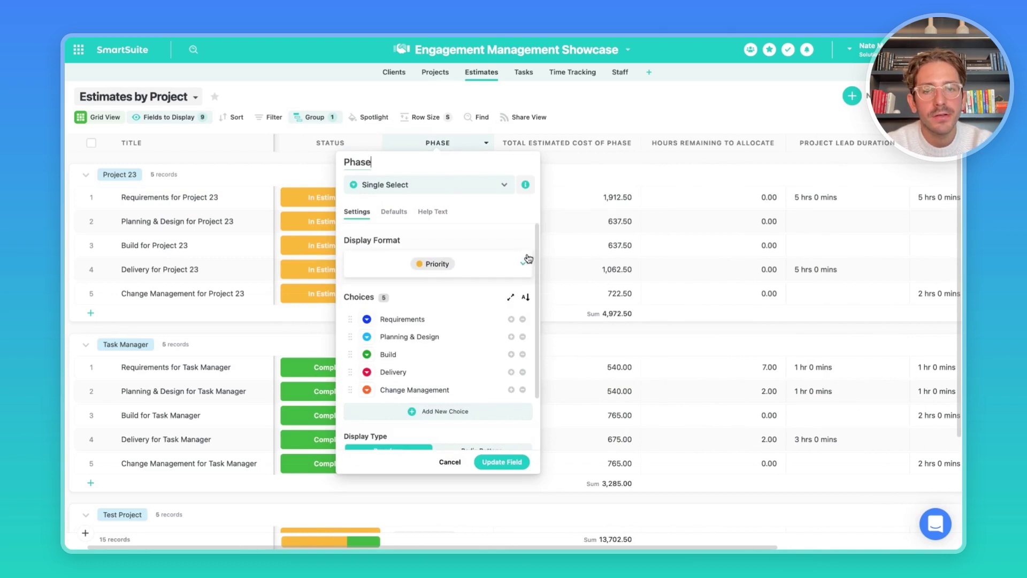
click(510, 294)
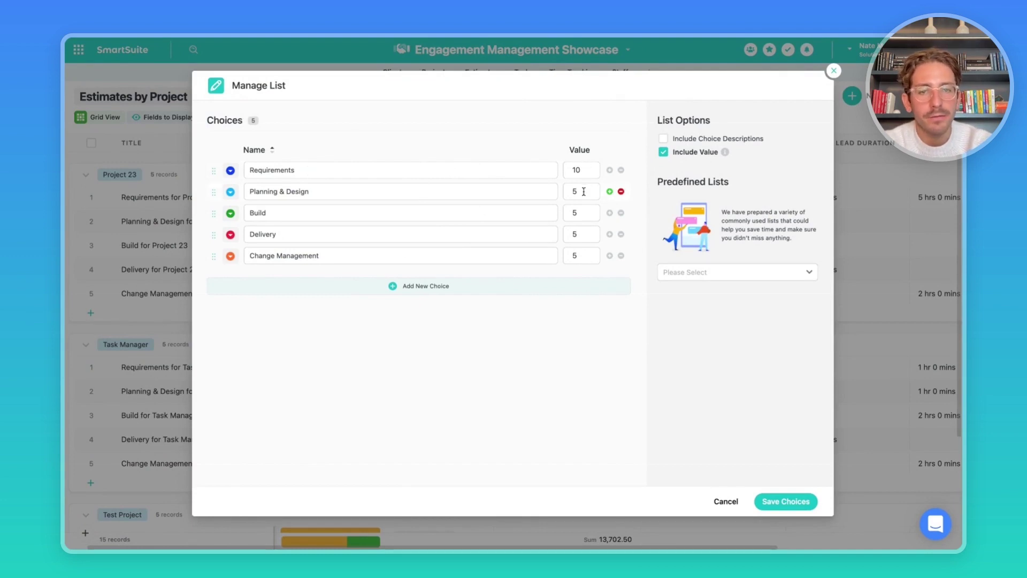
click(835, 176)
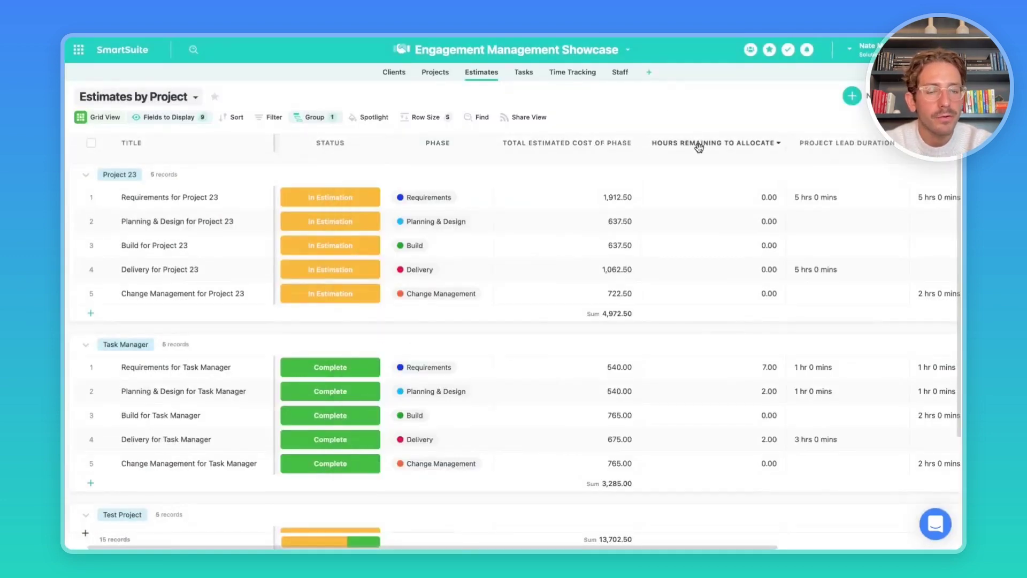
scroll(698, 147, right, 2)
Inspect row 1's Requirements phase, its 5 hrs lead duration, and Change Management and Delivery hours remaining.
click(436, 201)
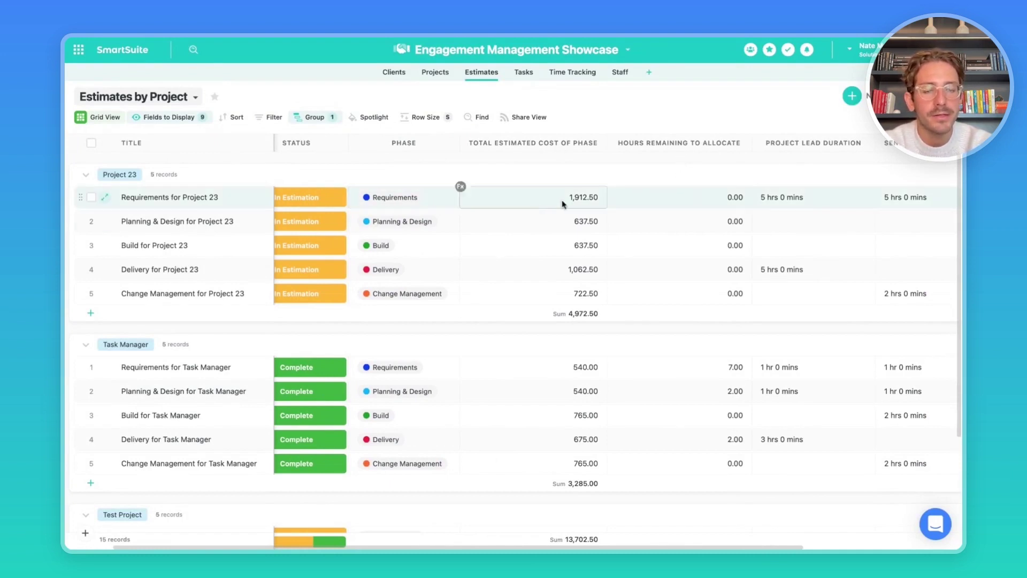
scroll(695, 222, right, 5)
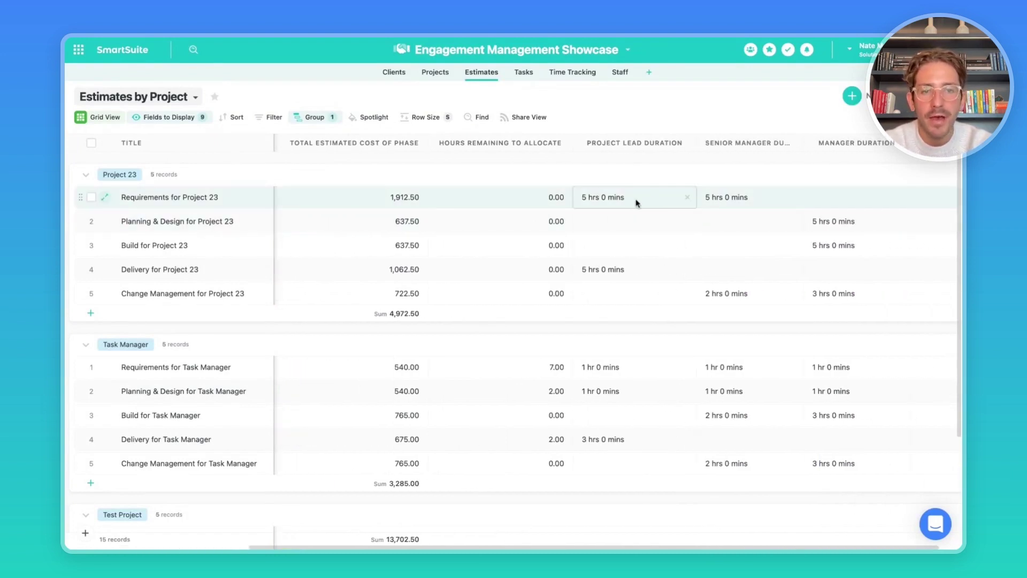
click(610, 197)
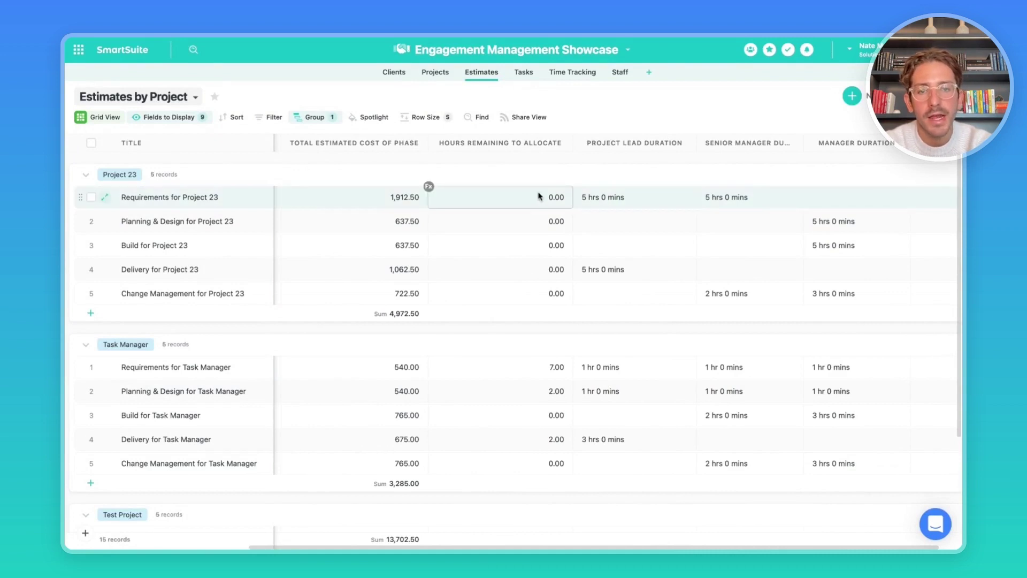
click(523, 290)
key(Up)
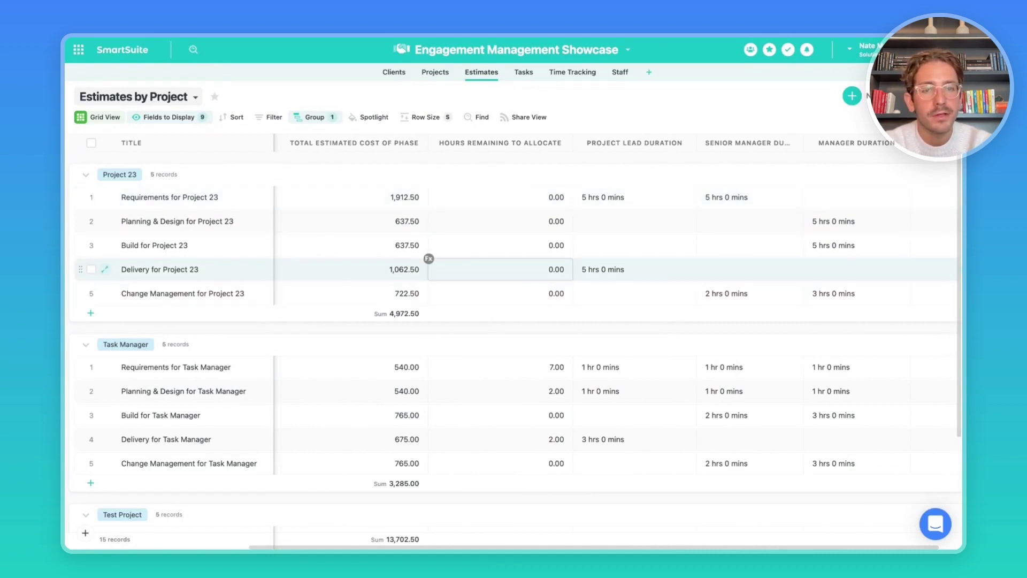
Open the Requirements for Project 23 estimate to review lead cost 1,062.50 and senior manager 850.00.
click(235, 199)
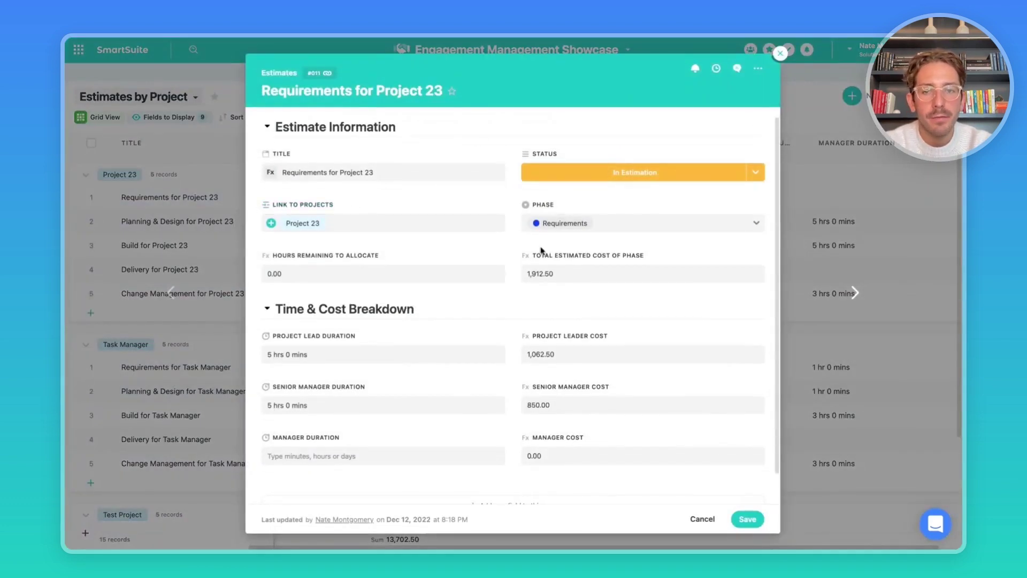
scroll(385, 339, down, 1)
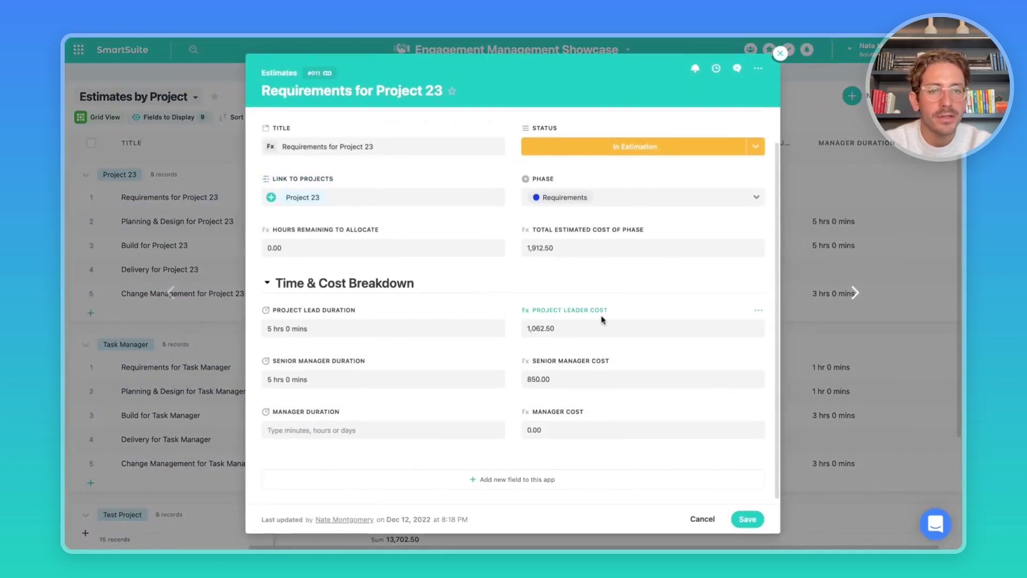
scroll(602, 319, up, 1)
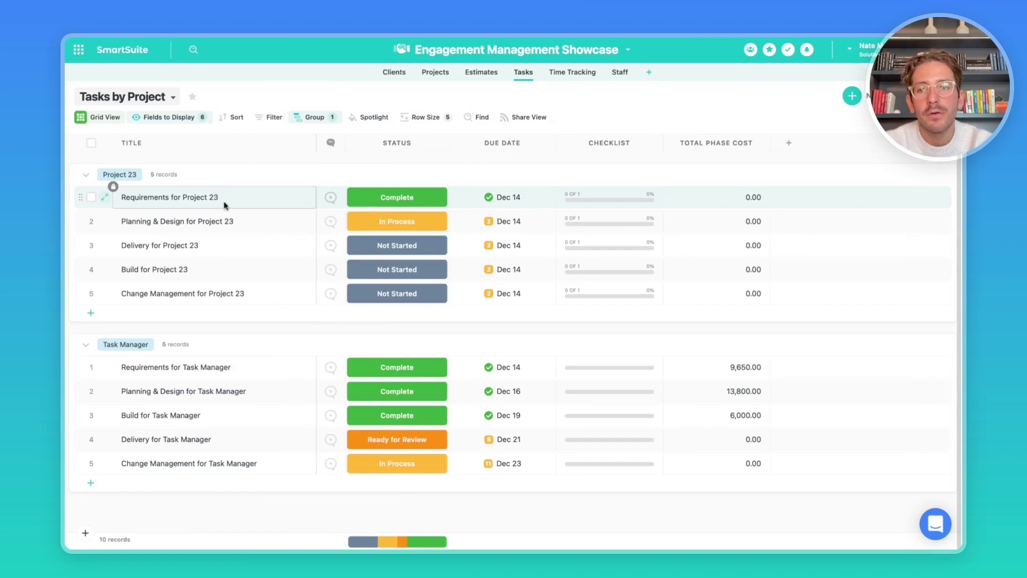
Open the Requirements for Project 23 task and scroll through its subtasks to the Time & Cost Breakdown.
click(250, 197)
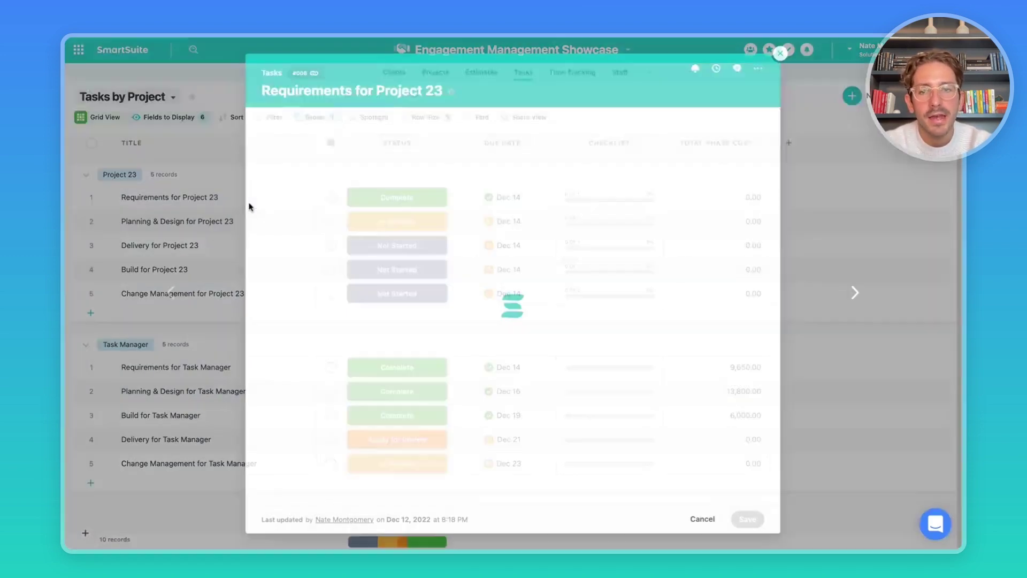
scroll(339, 222, down, 1)
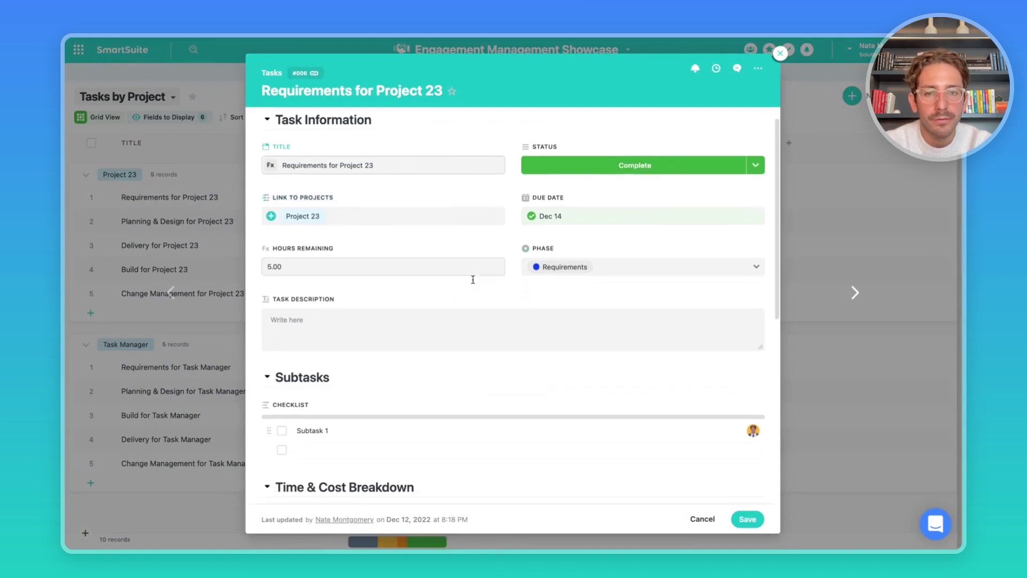
click(465, 314)
scroll(466, 313, down, 3)
scroll(466, 313, down, 1)
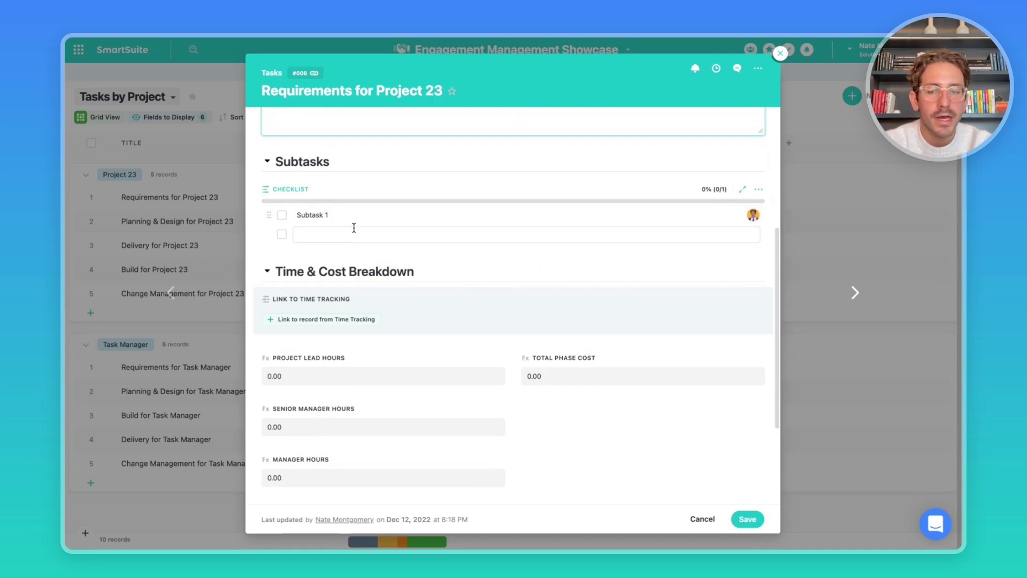
scroll(491, 238, down, 3)
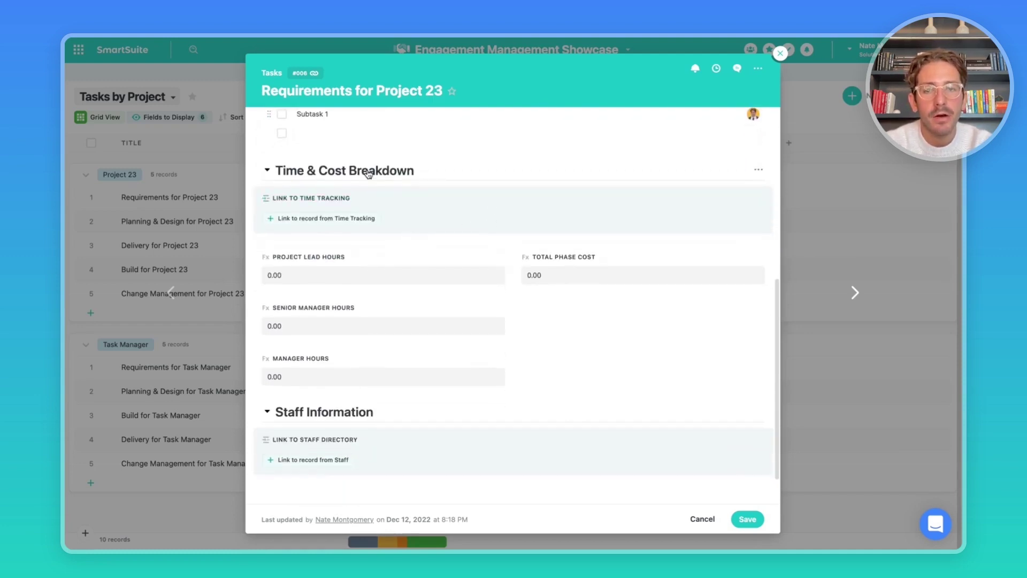
scroll(367, 174, down, 1)
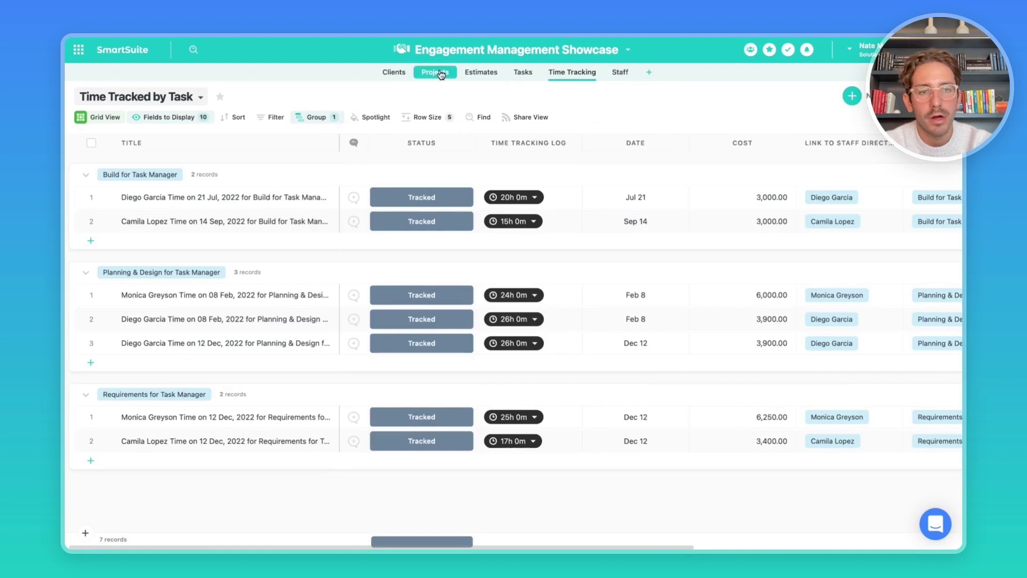
Review the project leader's staff record through linked tasks, time tracking and utilization rates, then close it.
click(620, 73)
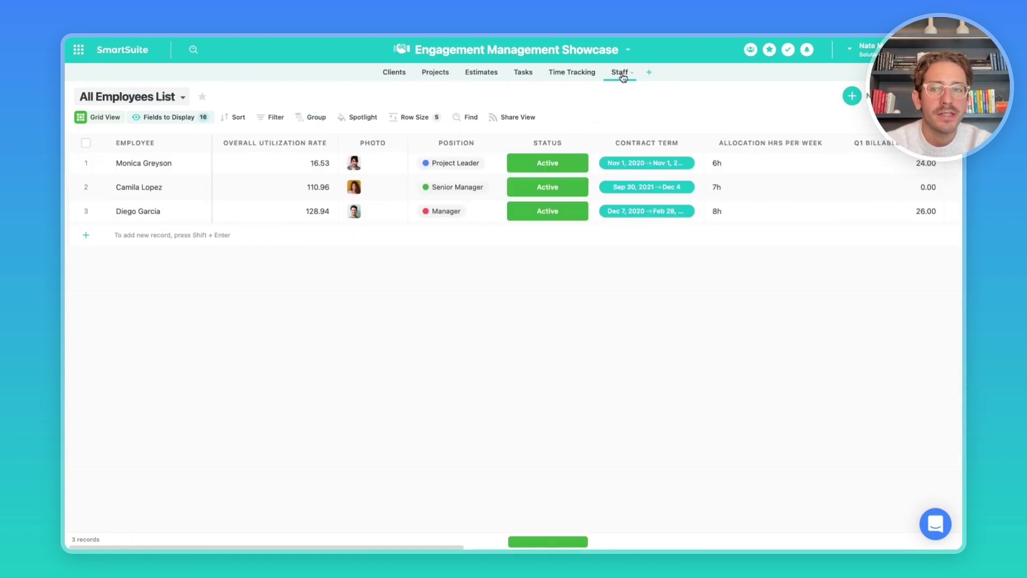
click(167, 161)
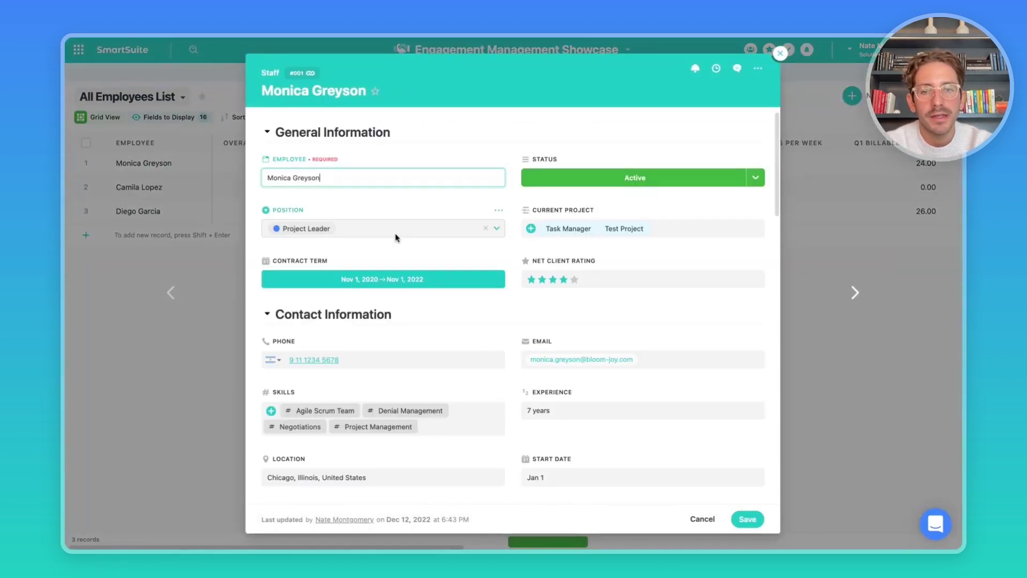
scroll(400, 256, down, 3)
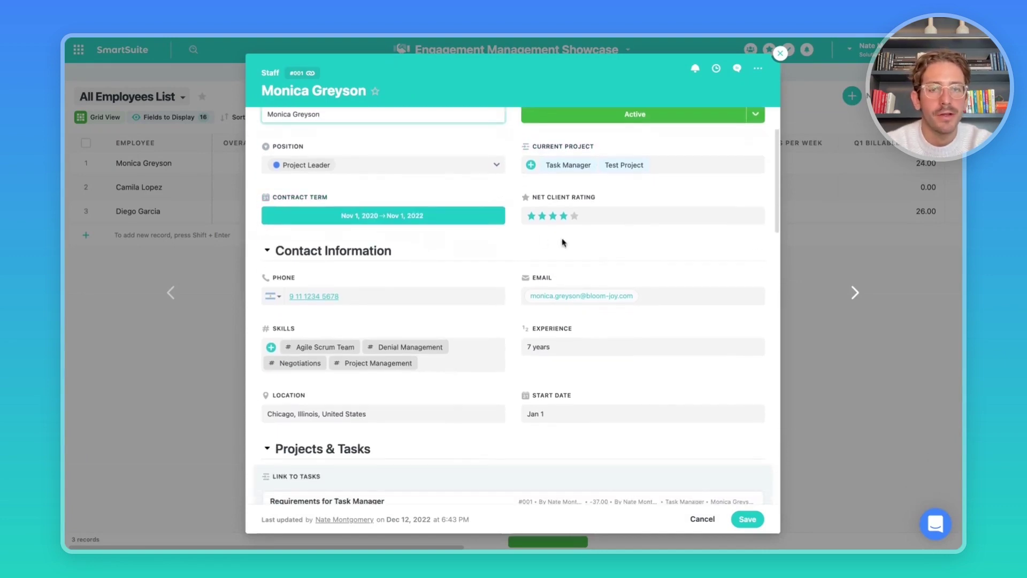
scroll(535, 243, down, 5)
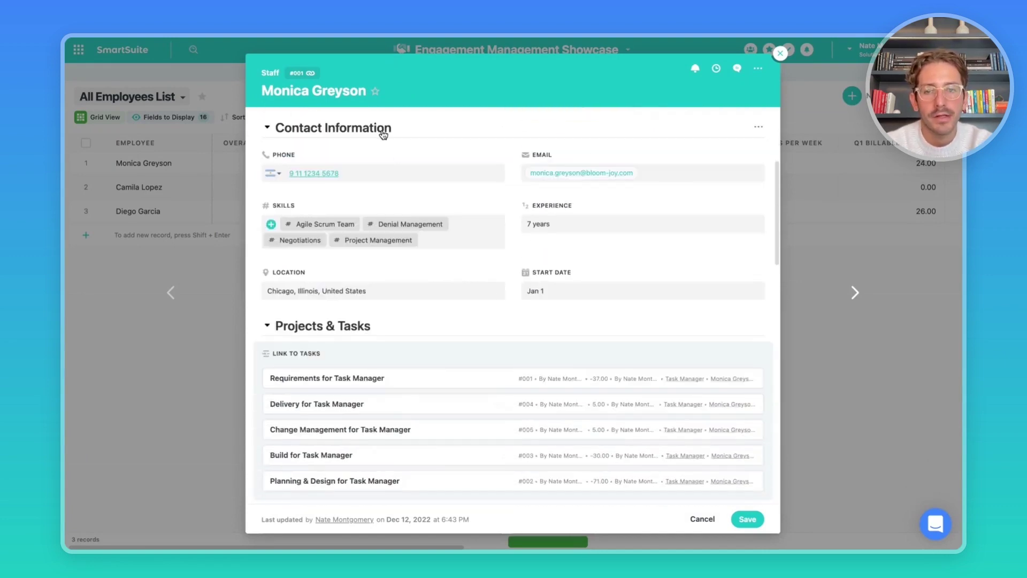
scroll(395, 230, down, 8)
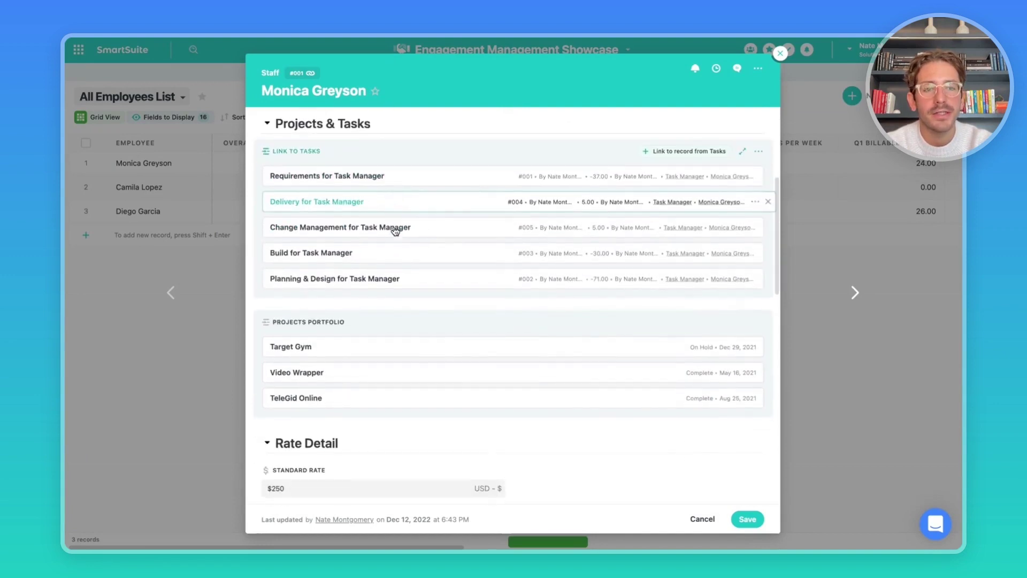
scroll(350, 236, down, 8)
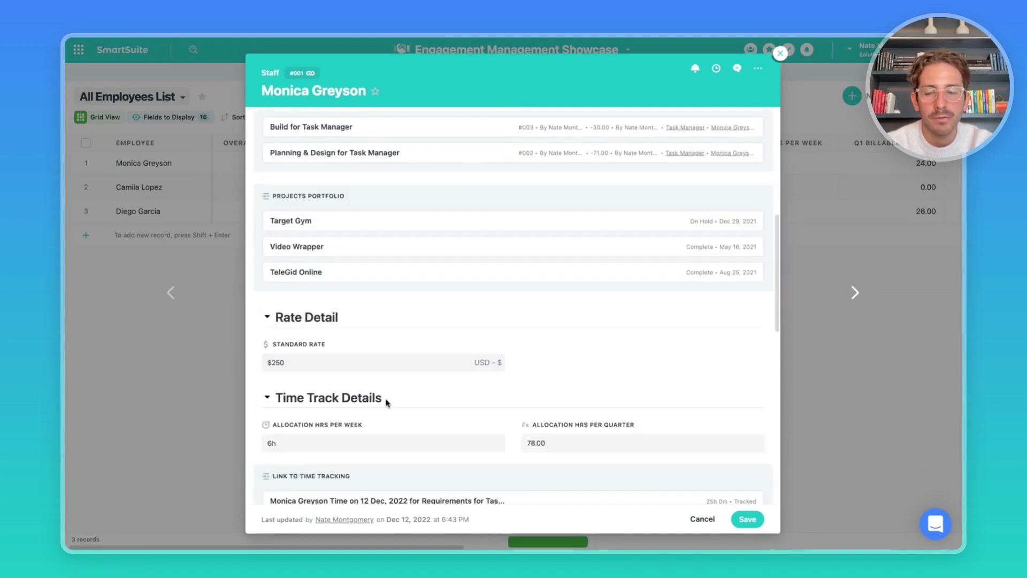
scroll(351, 236, down, 3)
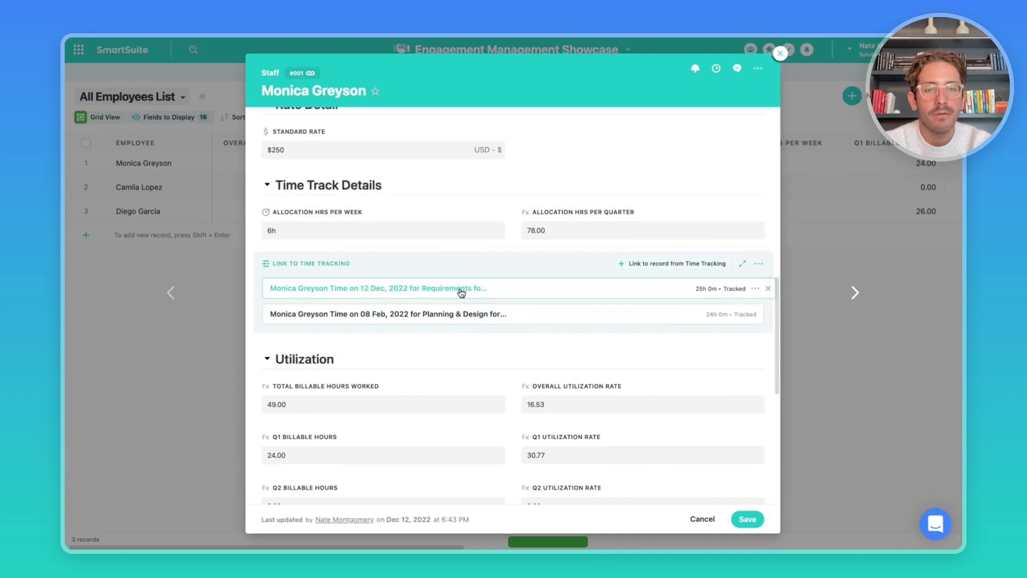
scroll(383, 300, down, 5)
scroll(383, 300, up, 1)
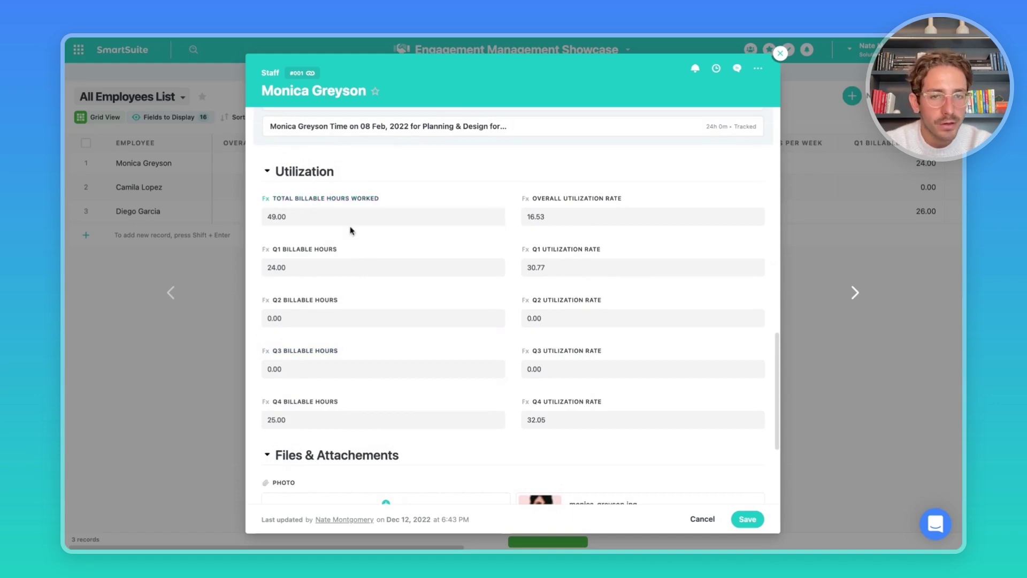
scroll(428, 351, up, 4)
scroll(443, 273, down, 5)
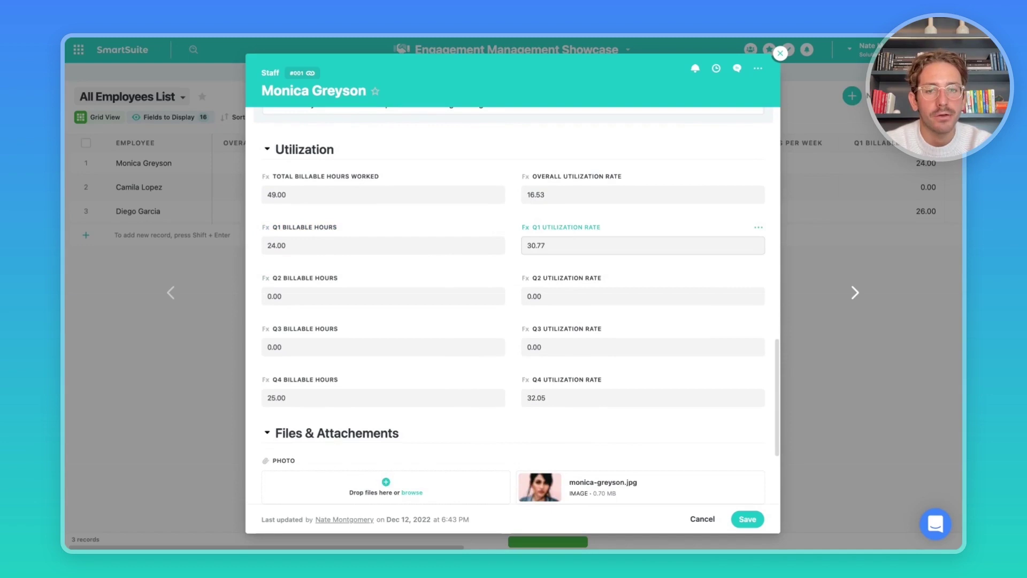
scroll(575, 246, down, 3)
click(747, 519)
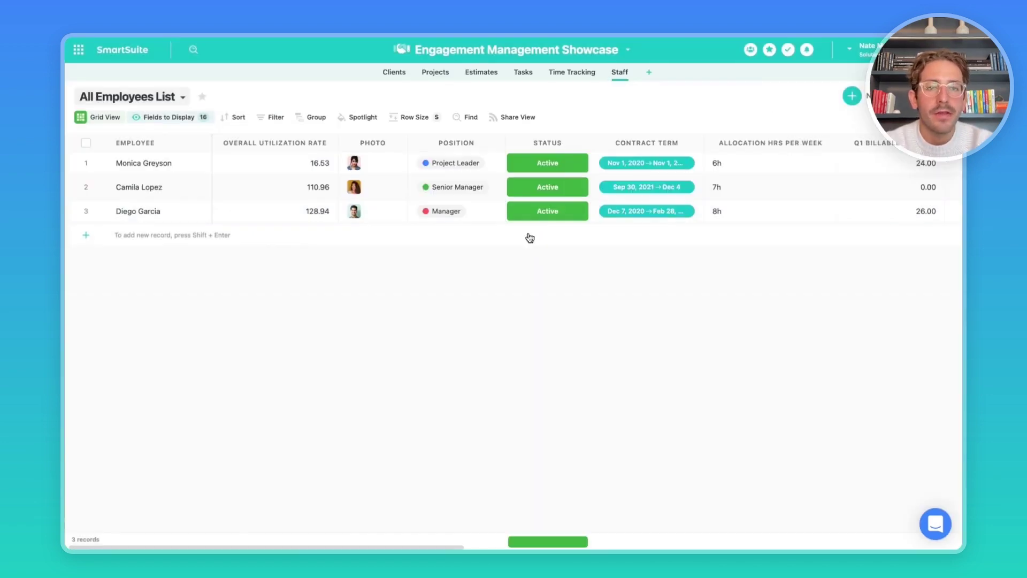
Open Showcase Project and link a newly created client named 'New Client'.
click(434, 75)
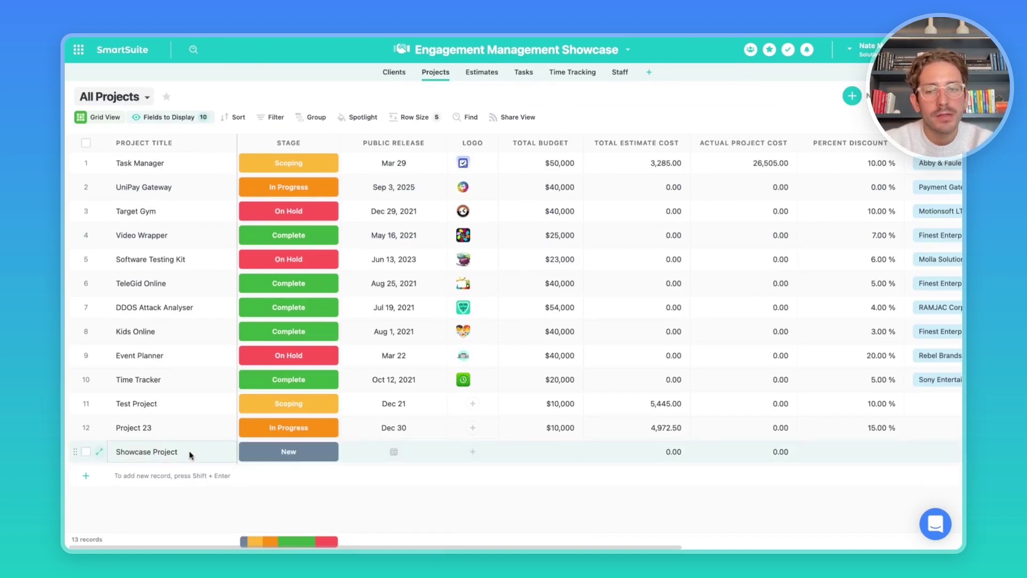
click(190, 453)
click(531, 228)
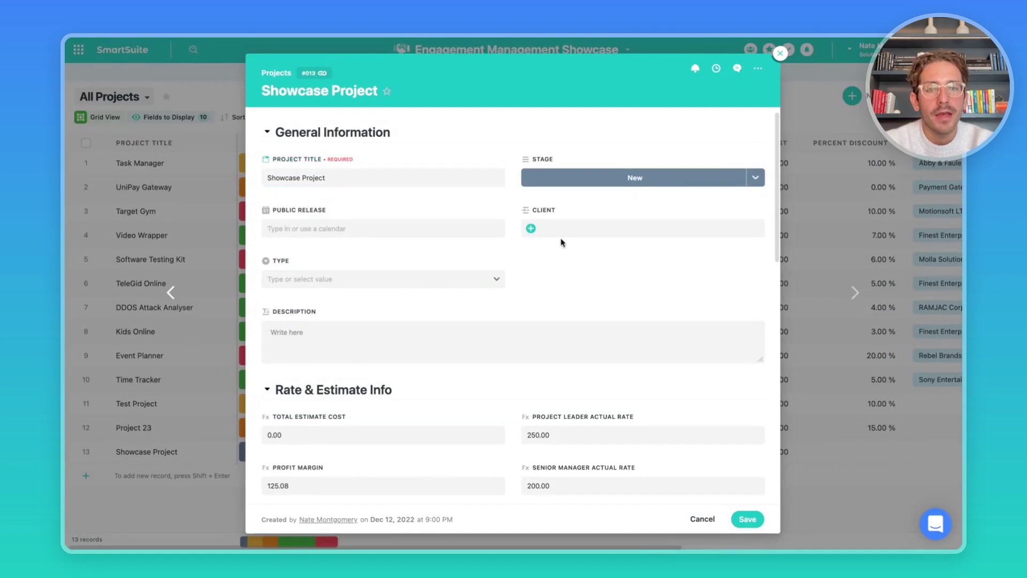
click(448, 420)
text(New Client)
key(Return)
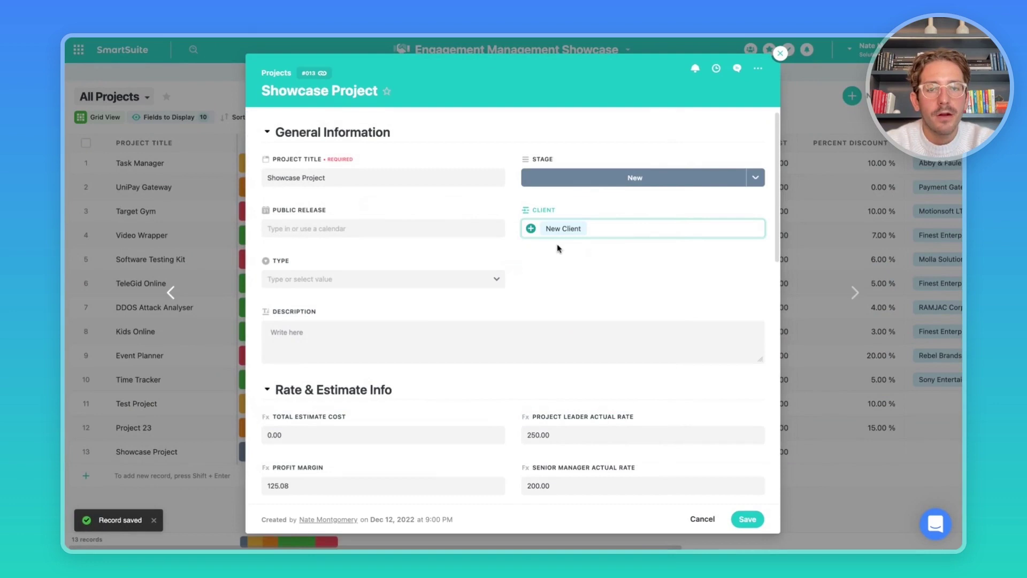
click(559, 257)
Set Showcase Project's total budget to 5000, save, and move its stage to Scoping.
scroll(544, 262, down, 10)
click(404, 360)
text(5000)
click(738, 520)
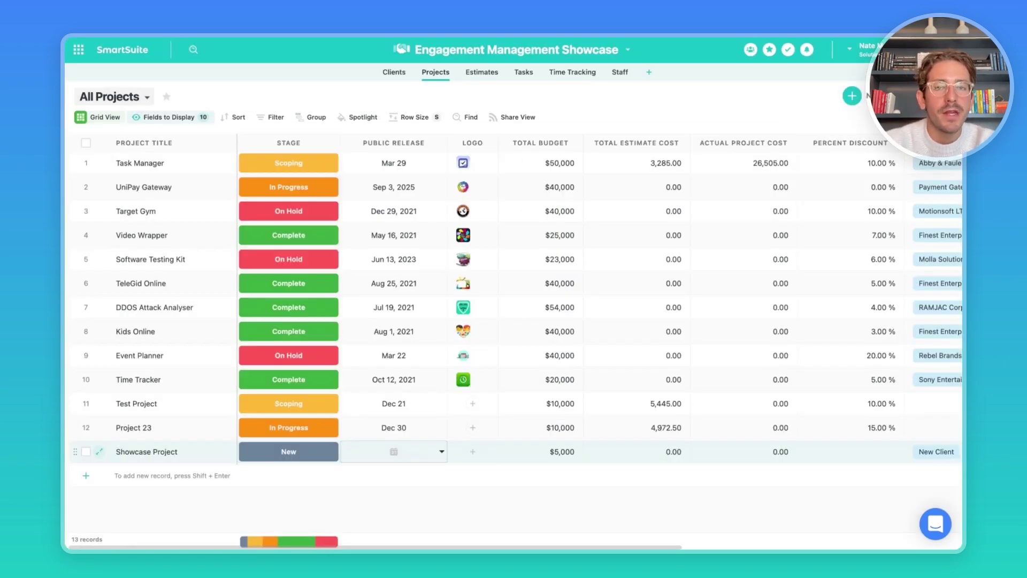
click(297, 451)
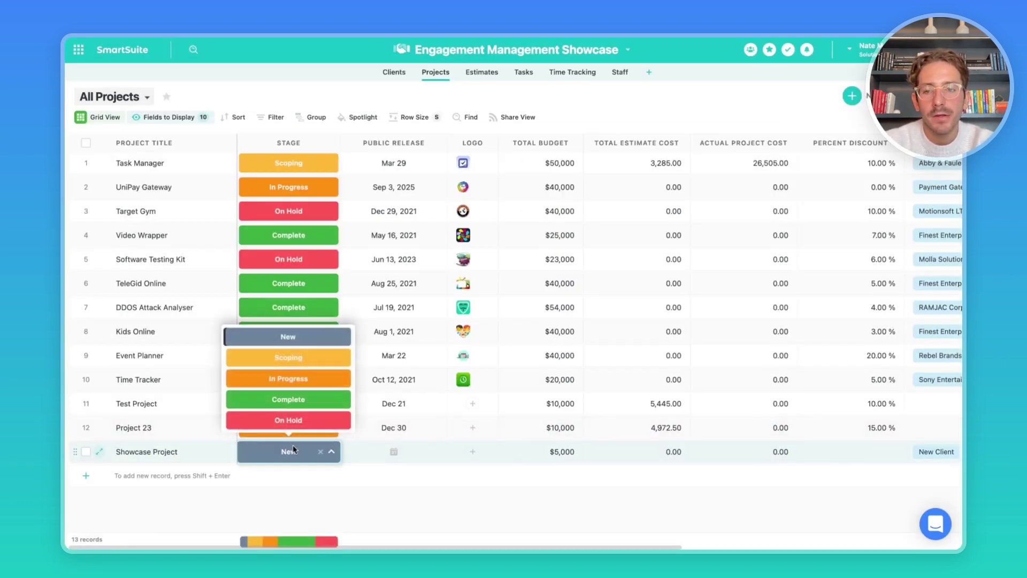
click(305, 358)
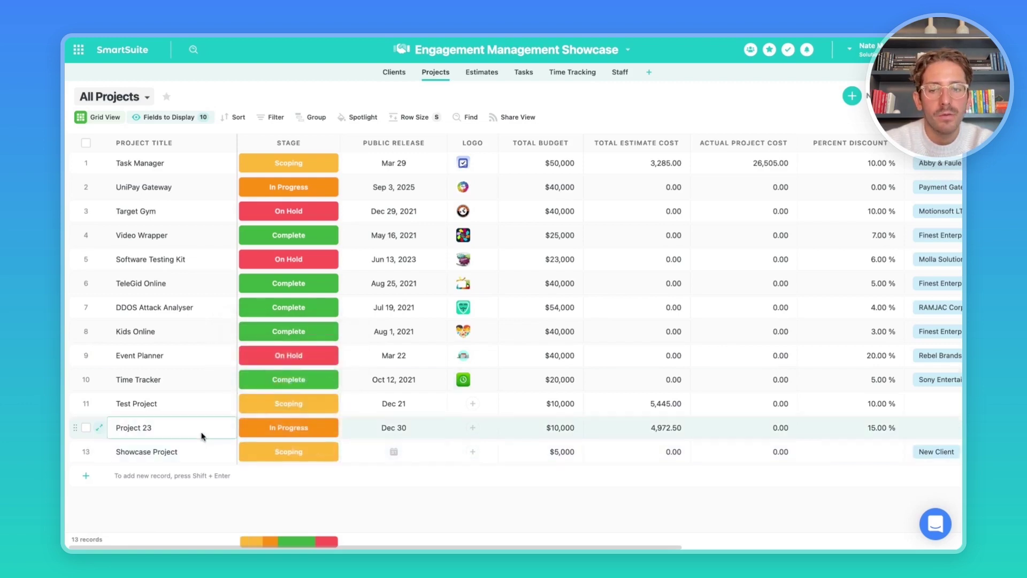
In the Estimates grid, enter 10 project lead hours for Showcase Project's Requirements phase.
click(481, 72)
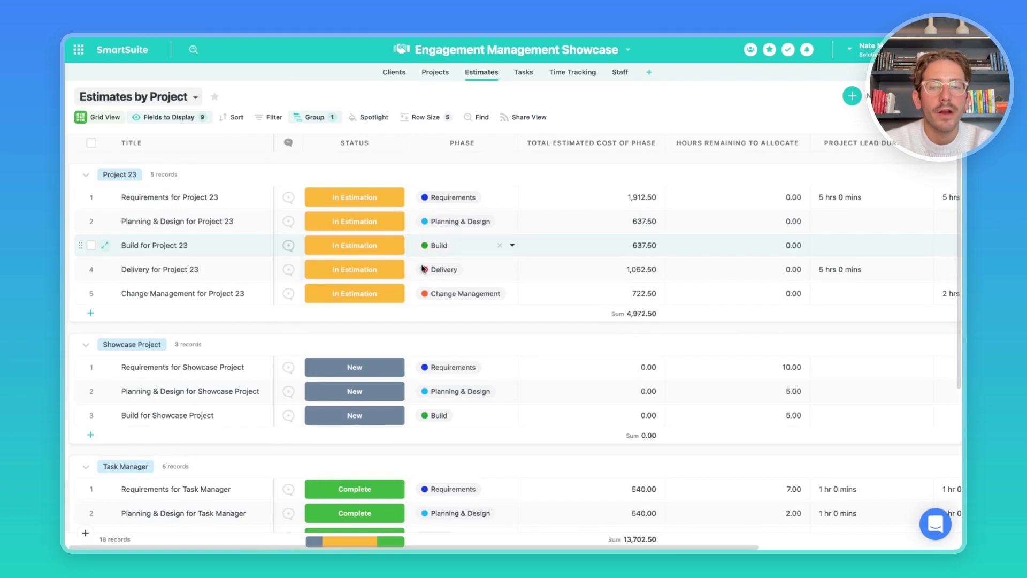
scroll(416, 285, down, 2)
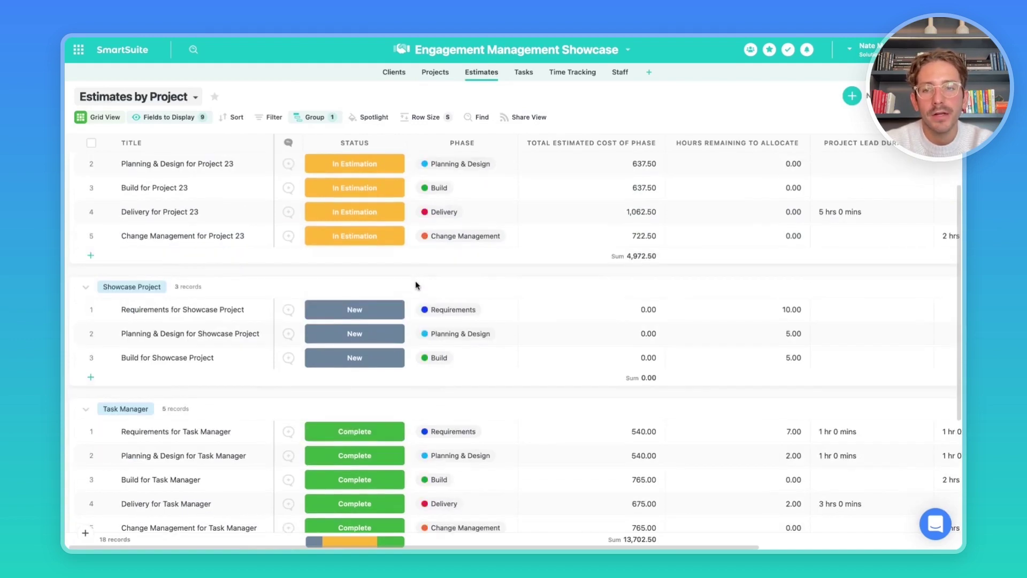
scroll(482, 286, right, 5)
click(599, 303)
click(599, 327)
click(599, 314)
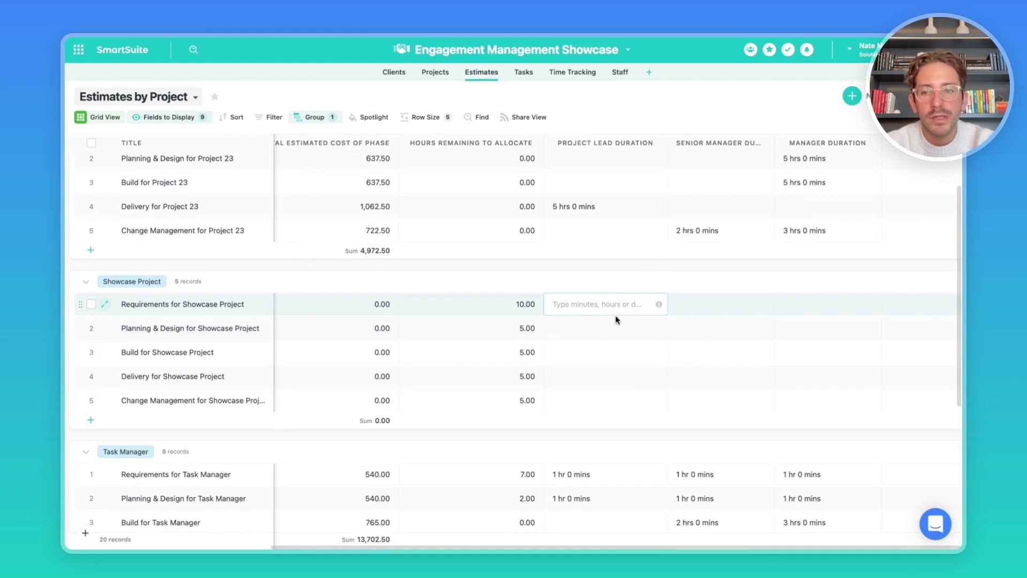
scroll(588, 318, left, 10)
scroll(663, 353, right, 10)
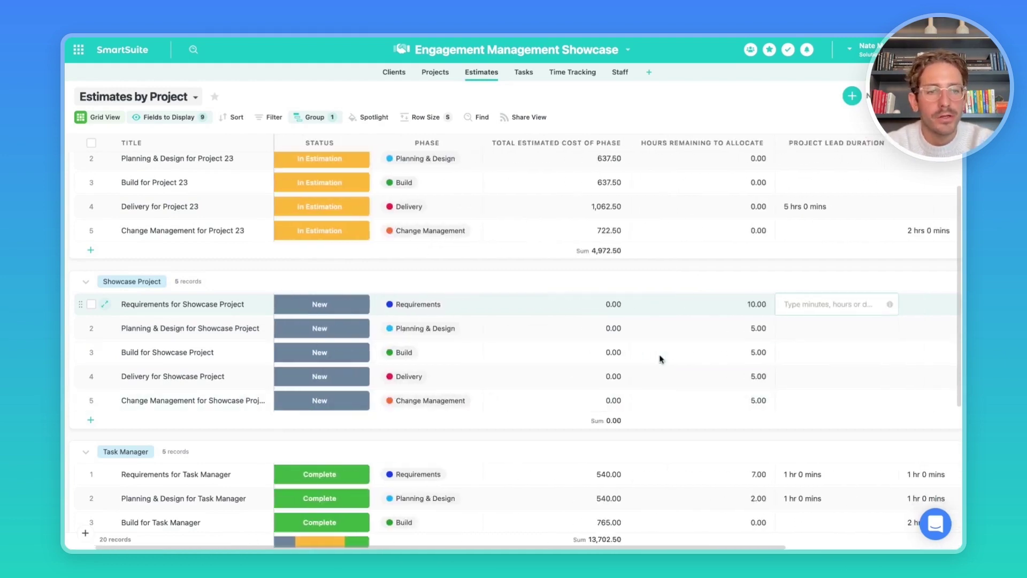
text(10 hrs 0 mins)
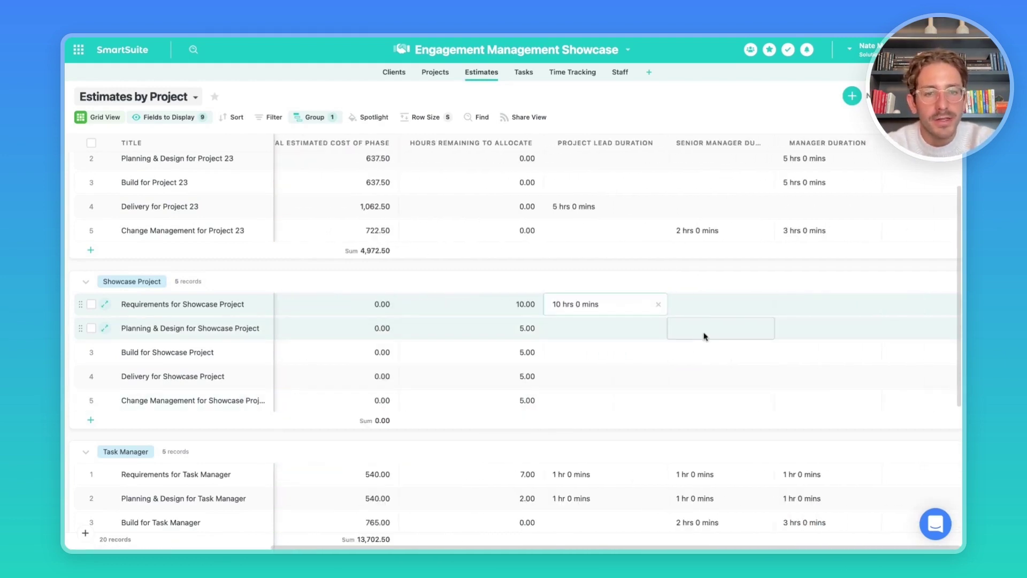
Enter 5 senior manager hours for Planning & Design and 5 manager hours for Build.
click(704, 336)
text(5)
click(714, 354)
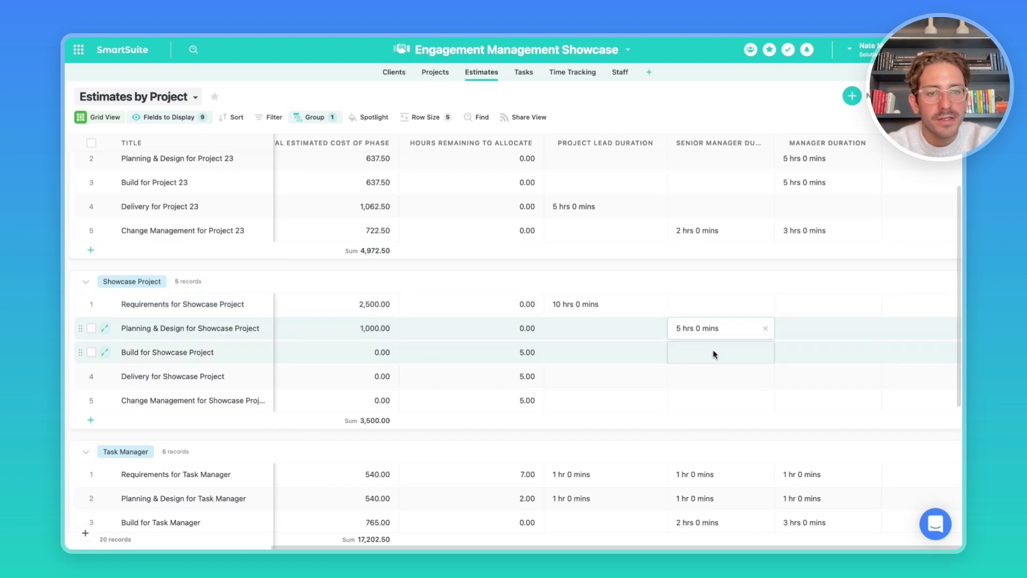
click(808, 357)
text(5 hrs 0 mins)
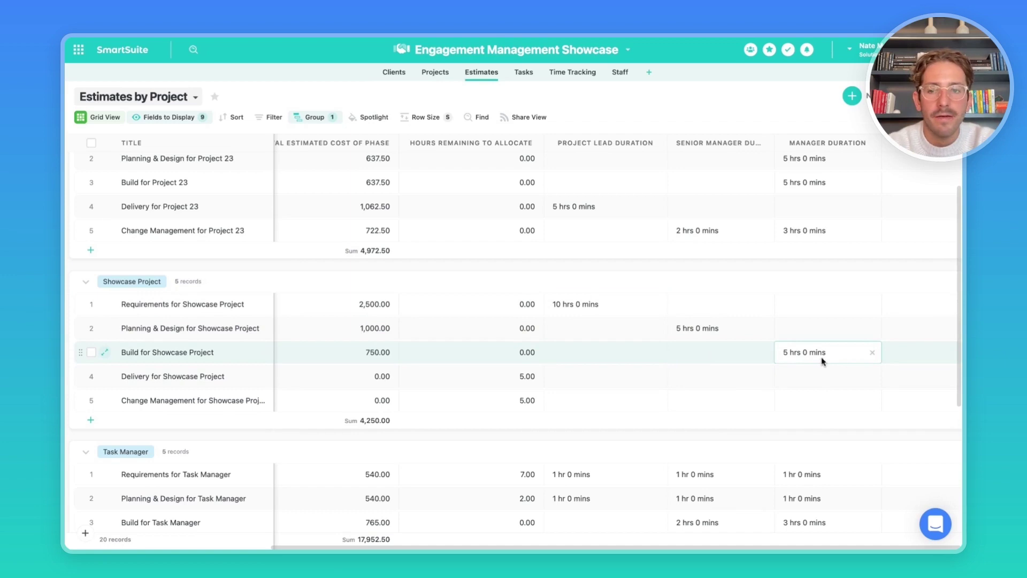
Give Delivery 3 project lead hours and 2 senior manager hours.
click(618, 381)
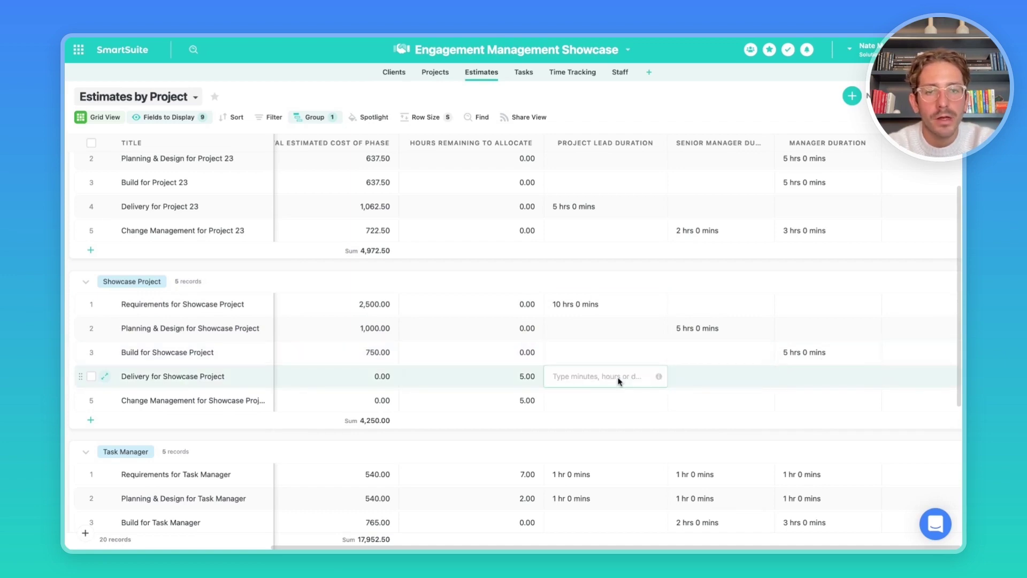
text(3)
click(694, 381)
text(2)
click(602, 401)
Give Change Management 3 manager hours and 2 senior manager hours, then review the totals.
click(686, 402)
click(803, 400)
text(3)
click(735, 401)
text(2)
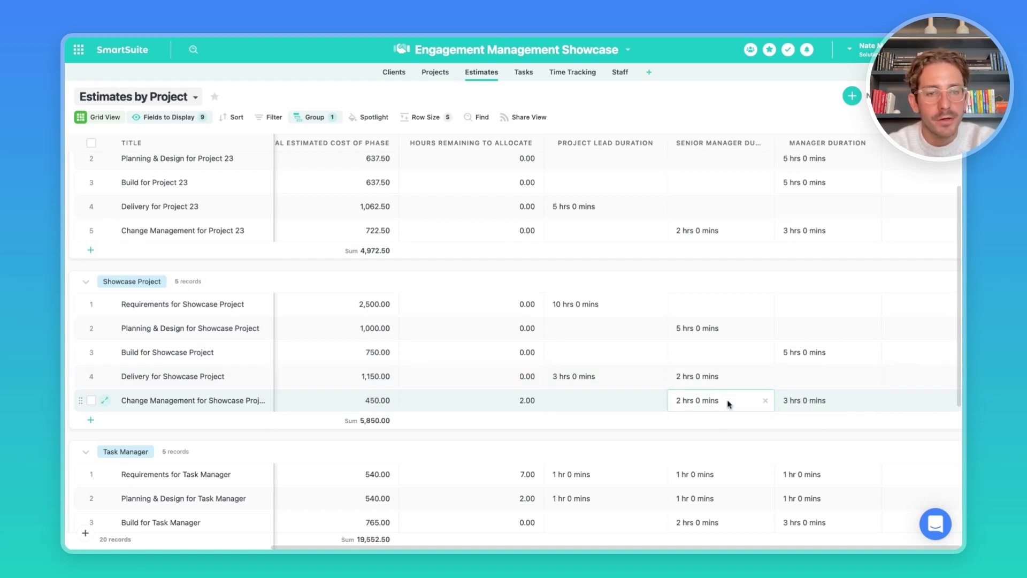
click(726, 355)
scroll(741, 329, left, 2)
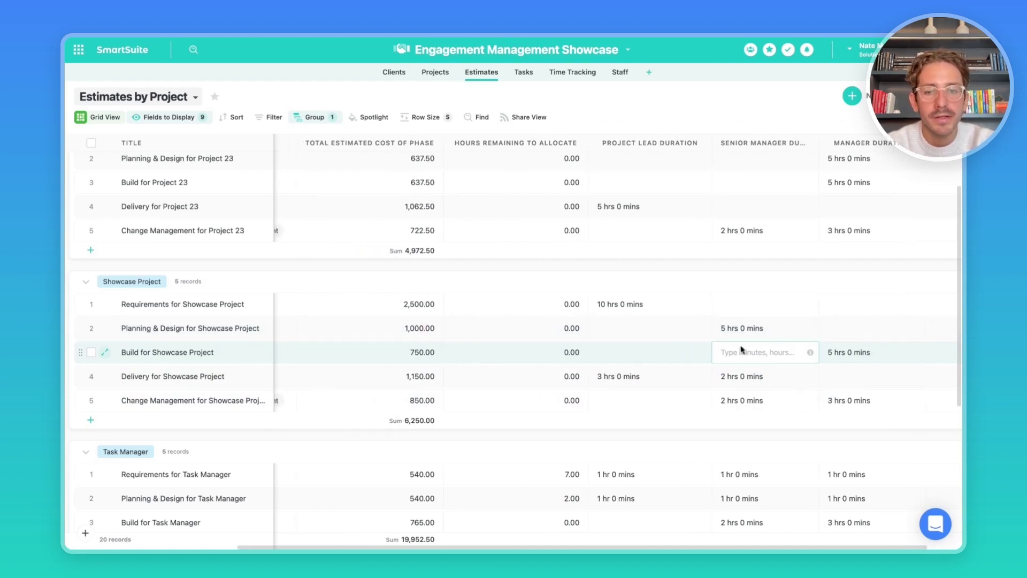
scroll(454, 436, left, 4)
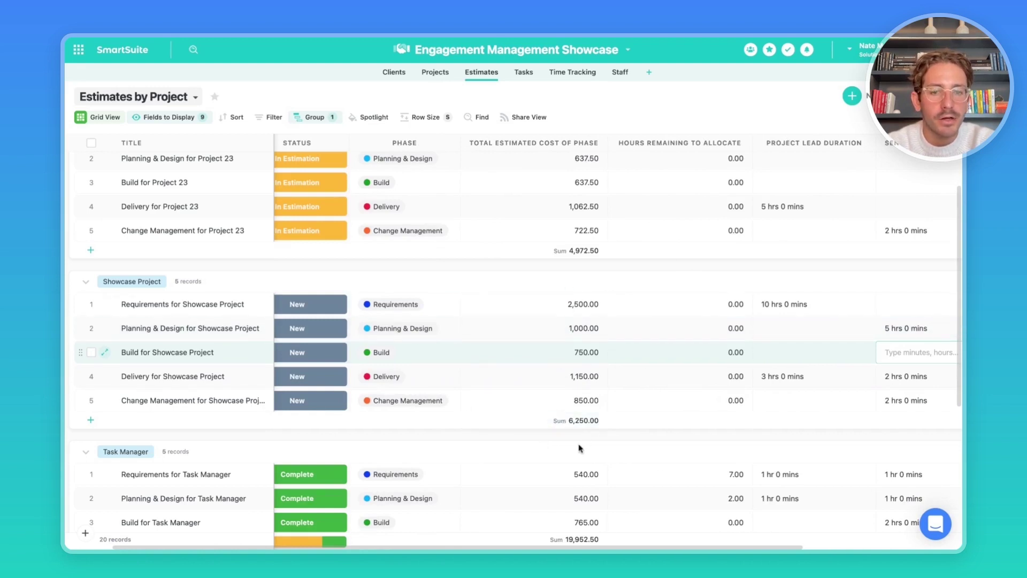
scroll(576, 426, right, 5)
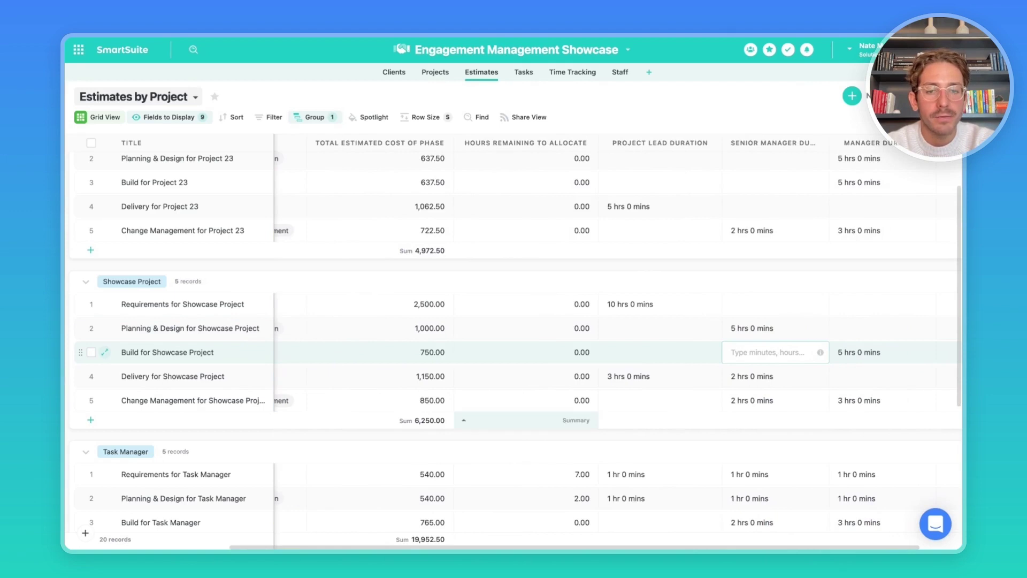
scroll(658, 313, right, 2)
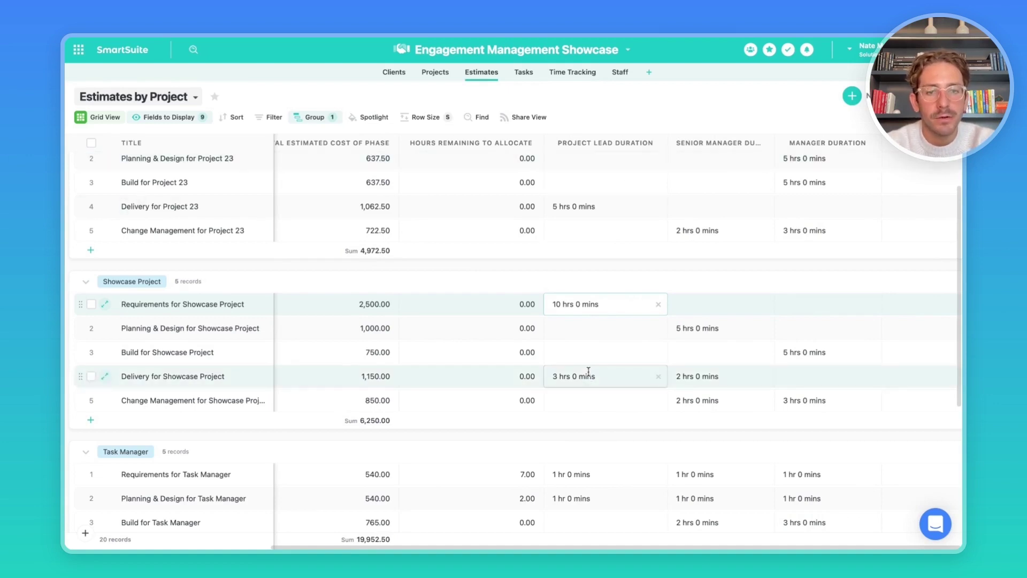
Change Requirements to 8 project lead hours and 2 senior manager hours.
click(635, 305)
text(8)
key(Return)
click(753, 306)
text(2)
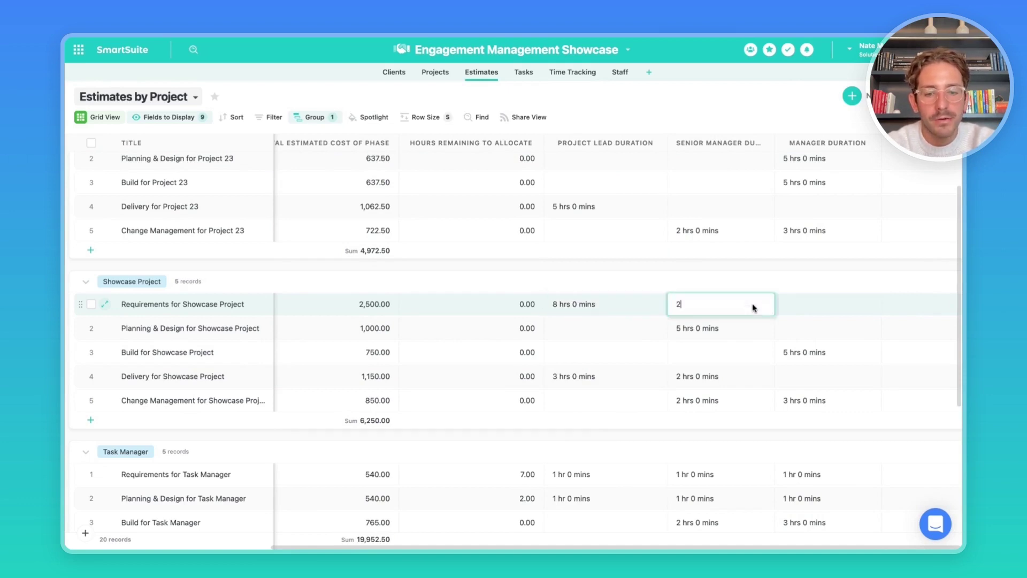
key(Return)
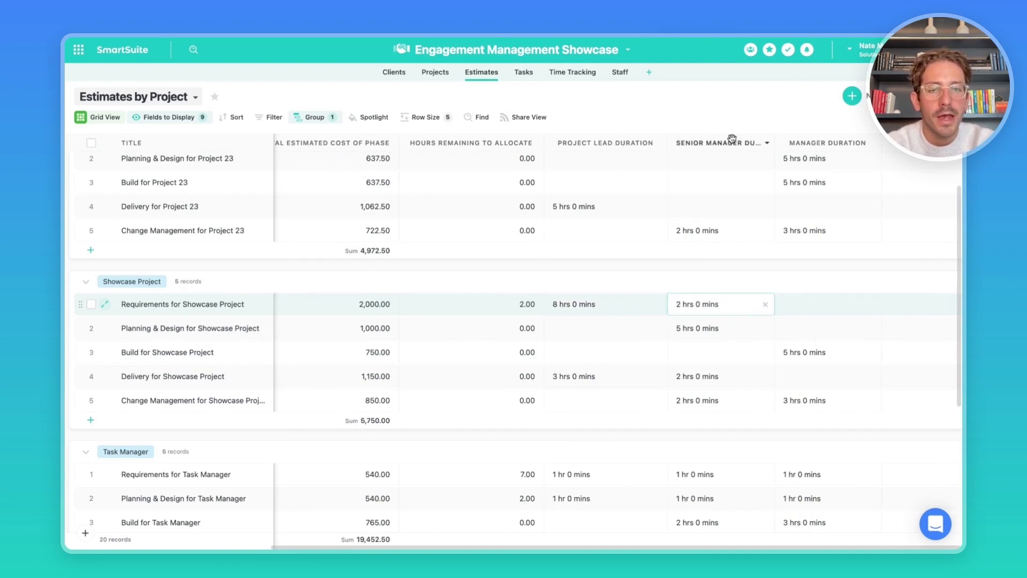
Clear Change Management's senior manager hours and set its manager hours to 5h.
click(765, 400)
click(836, 404)
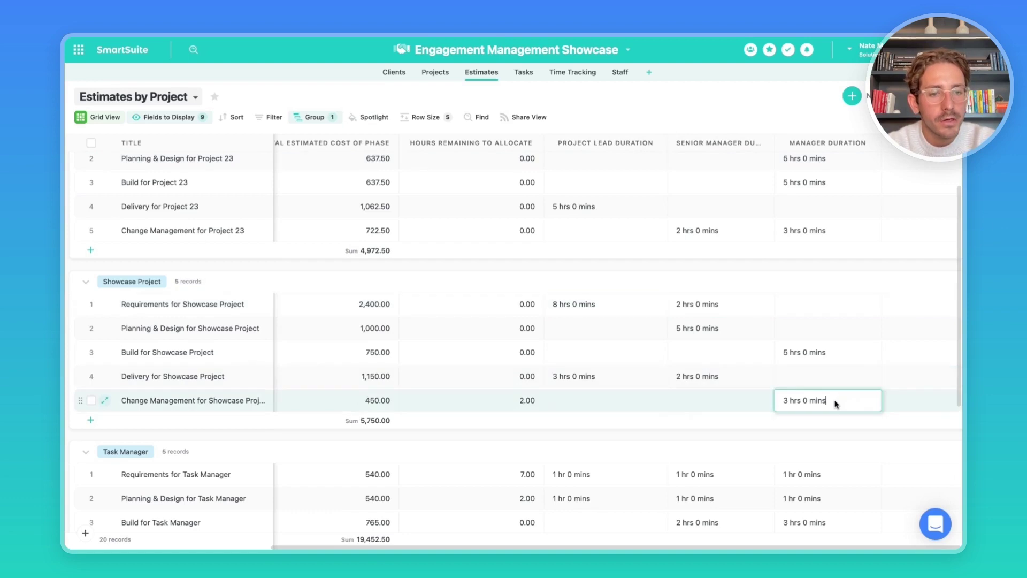
key(alt+shift+Left)
key(alt+shift+Left)
key(alt+shift+Left)
key(alt+shift+Left)
text(5h)
key(Return)
click(823, 352)
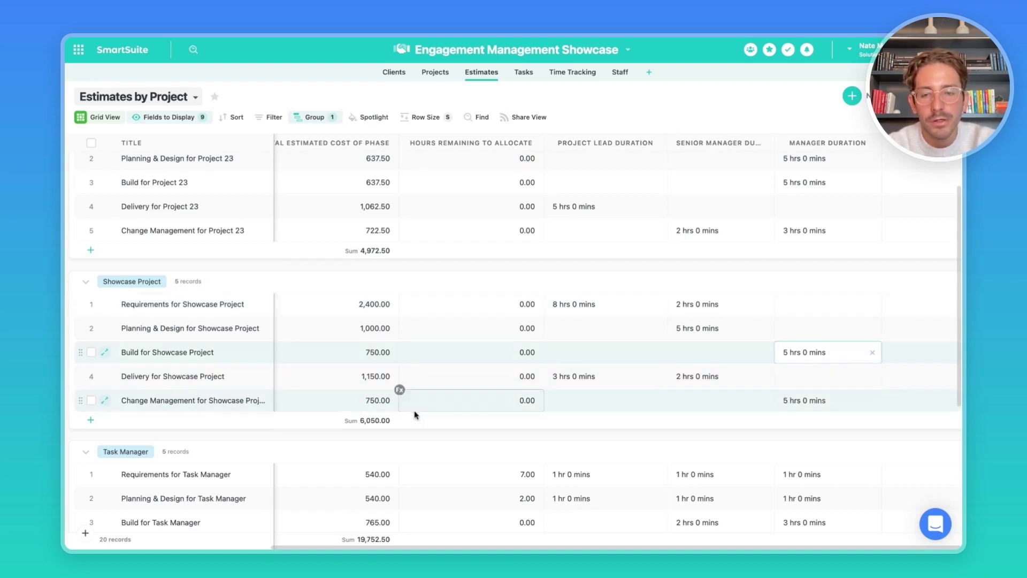
scroll(447, 421, left, 3)
scroll(447, 421, left, 5)
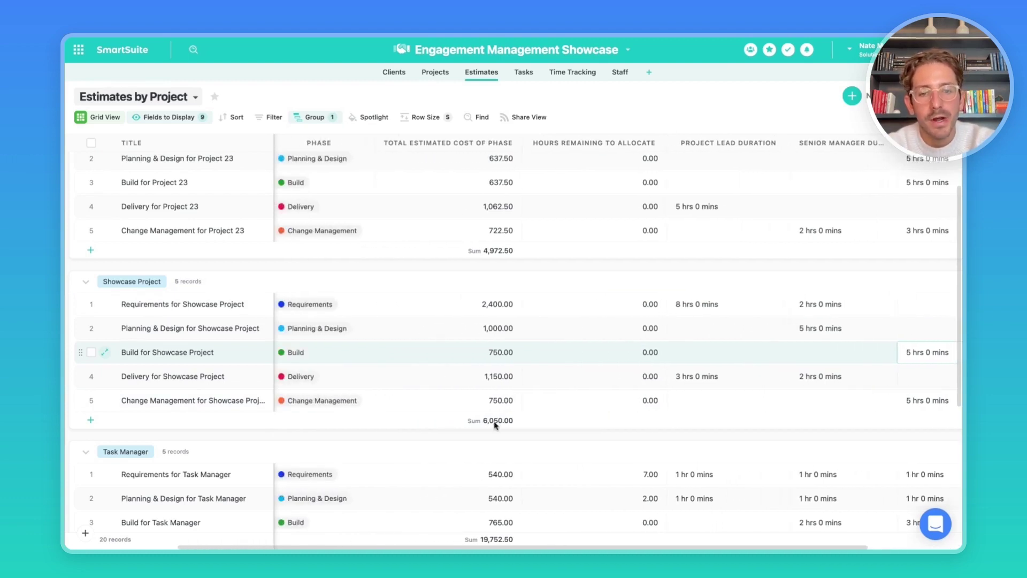
scroll(664, 381, right, 8)
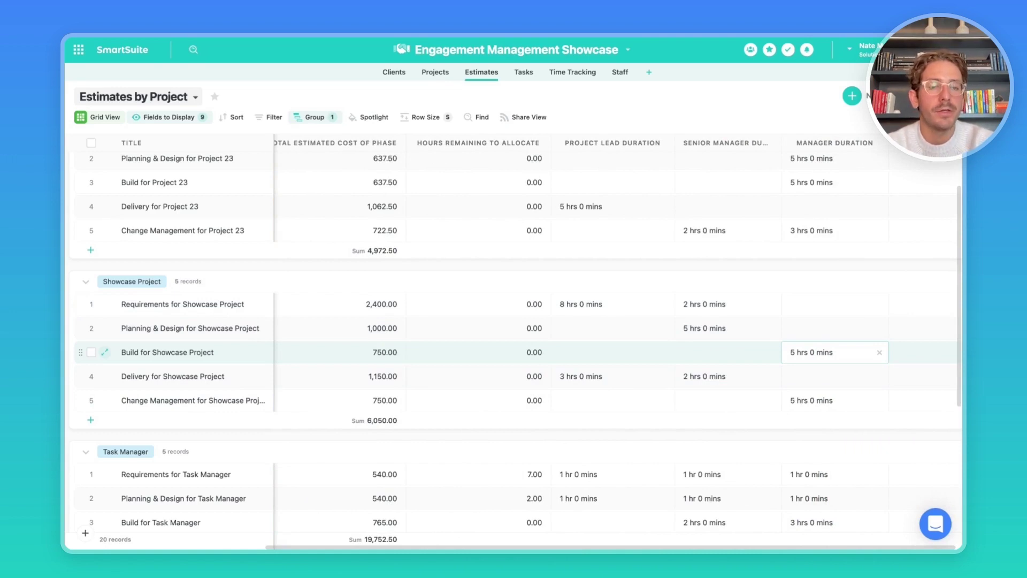
scroll(835, 352, left, 8)
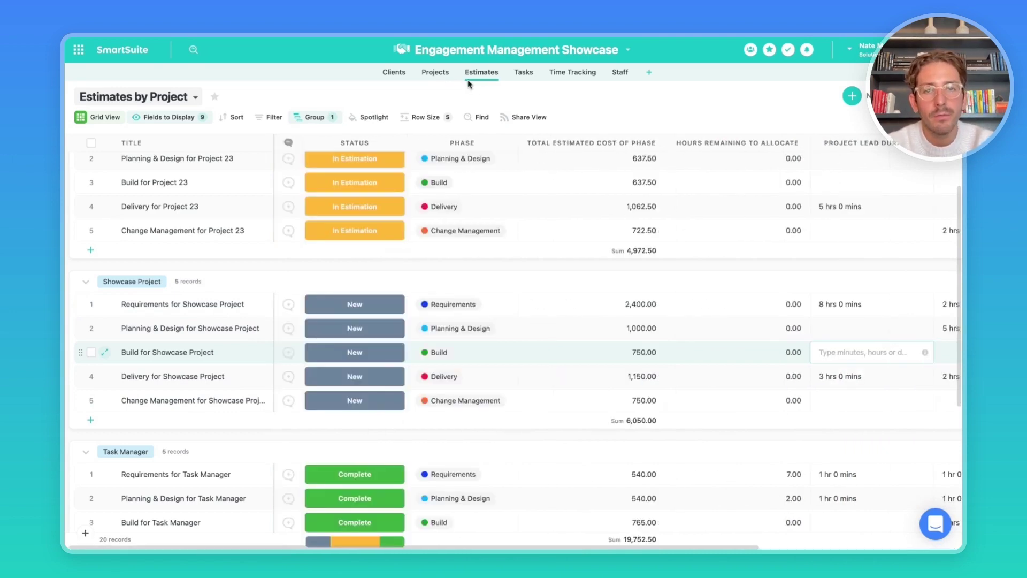
click(436, 72)
Open Showcase Project and try Percent Discount values of 5% and then 10%.
click(173, 449)
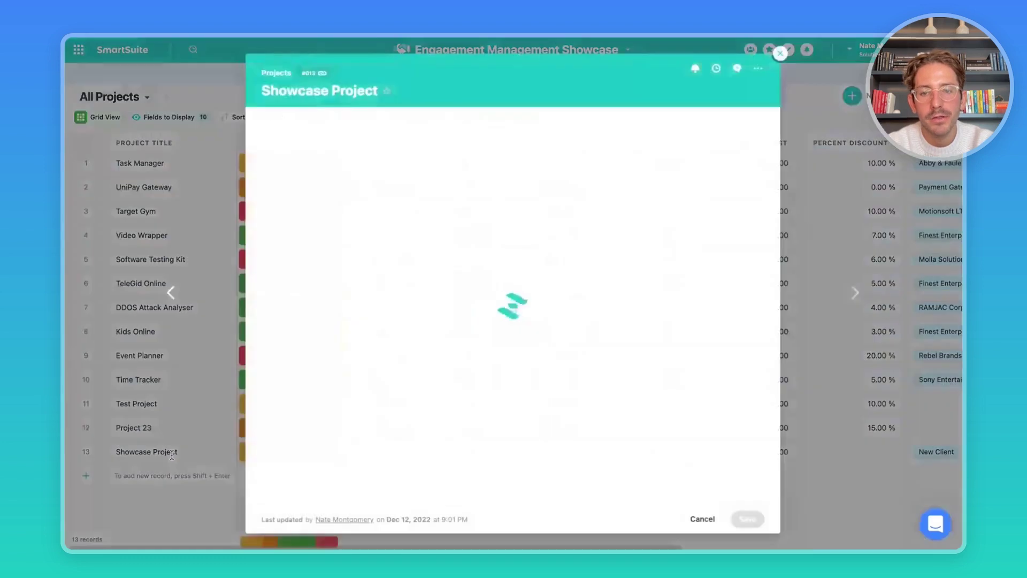
scroll(375, 374, down, 4)
click(360, 321)
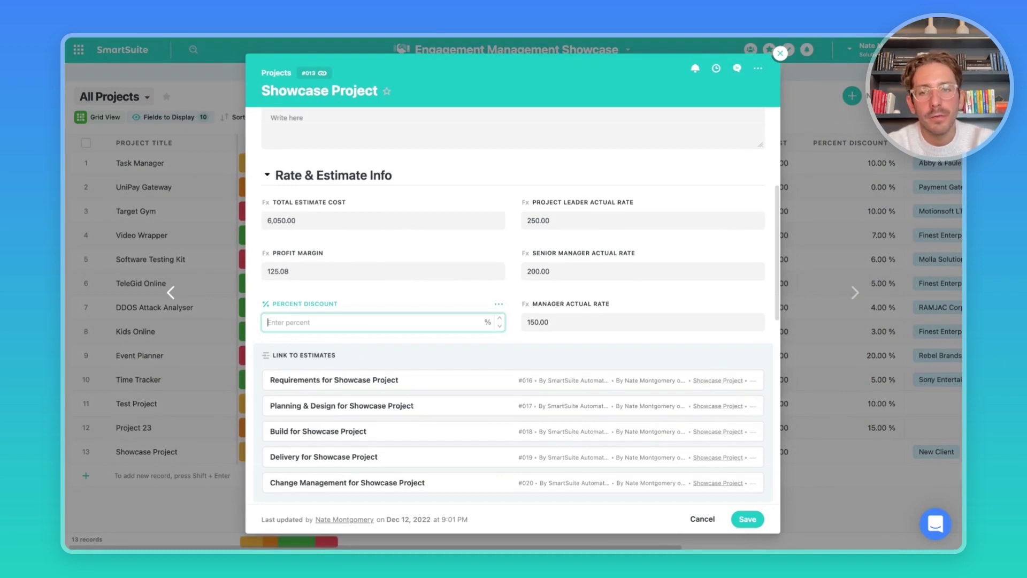
text(5)
key(Return)
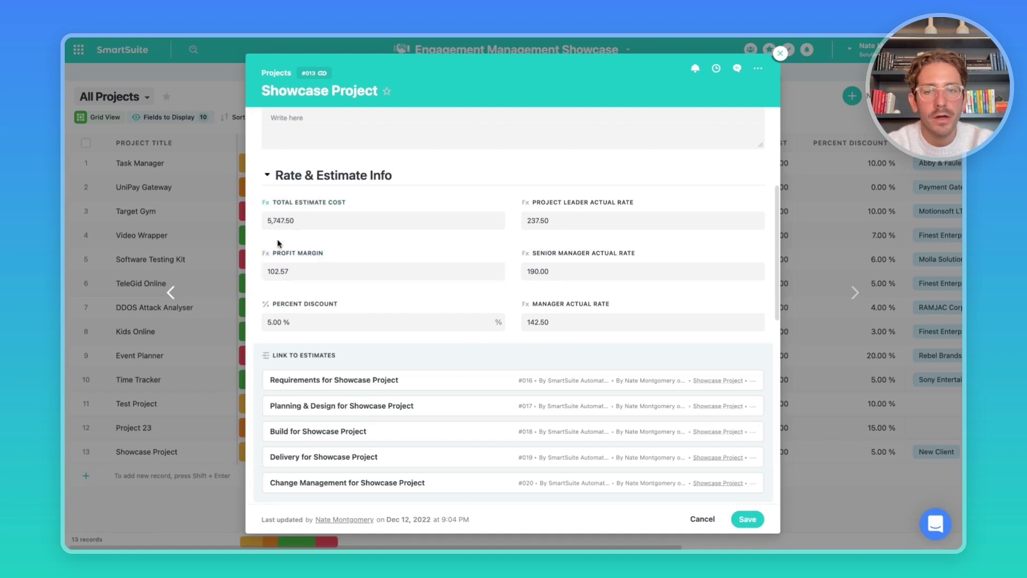
click(307, 320)
key(BackSpace)
text(10)
key(Return)
Save the project, adjust the discount through 17% to a final 18.50%, and close it.
click(747, 519)
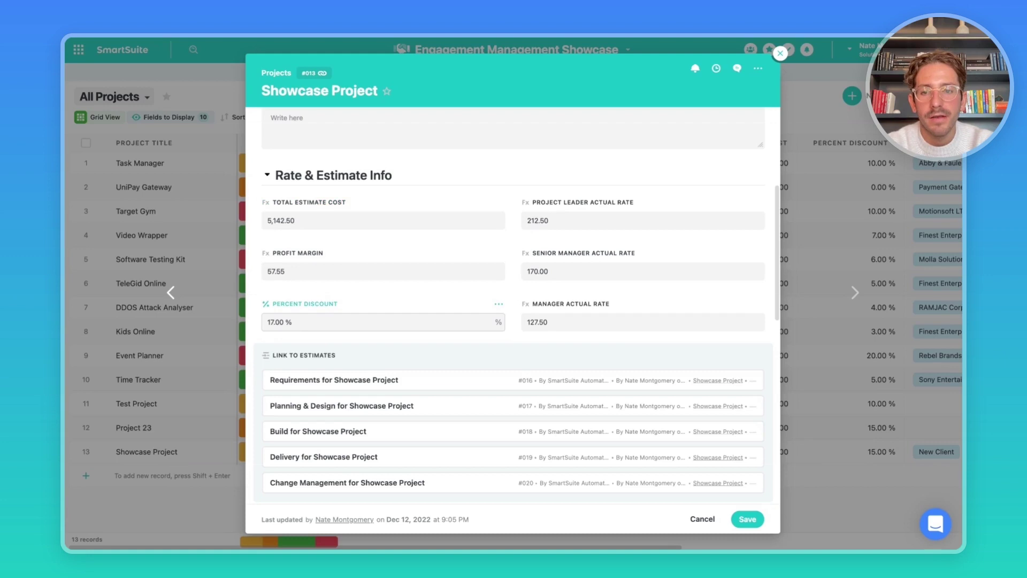
click(355, 303)
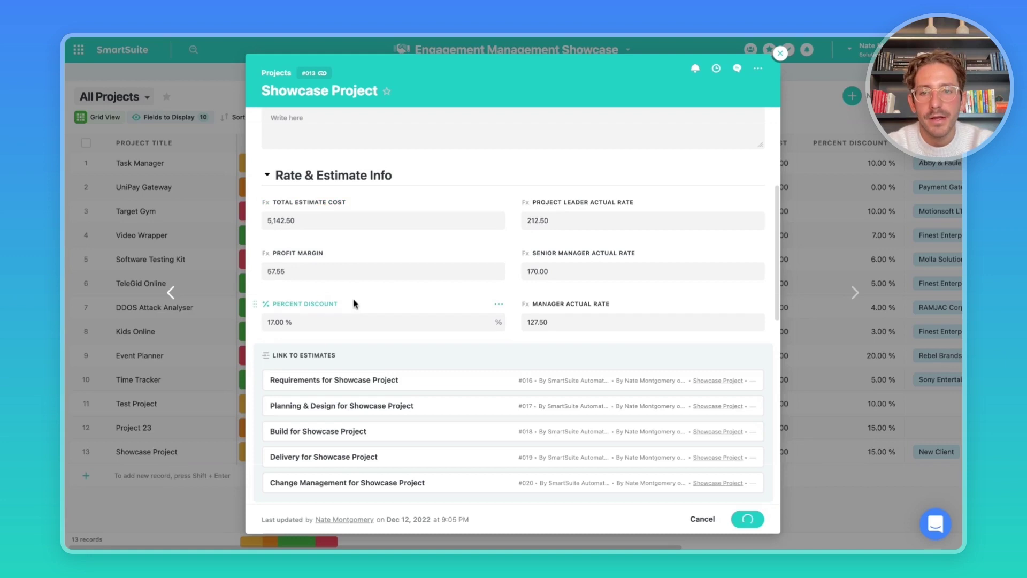
click(295, 318)
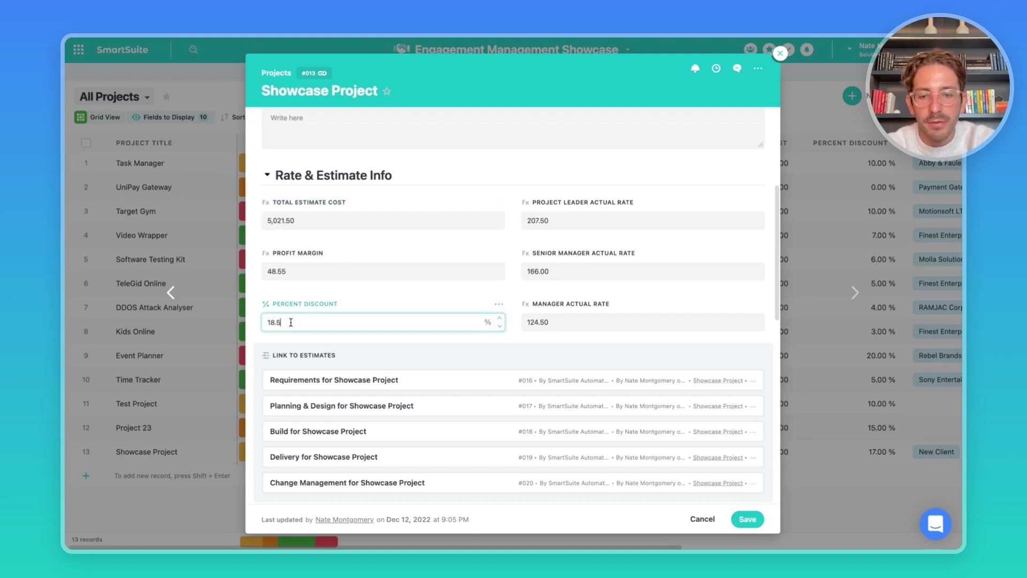
click(351, 301)
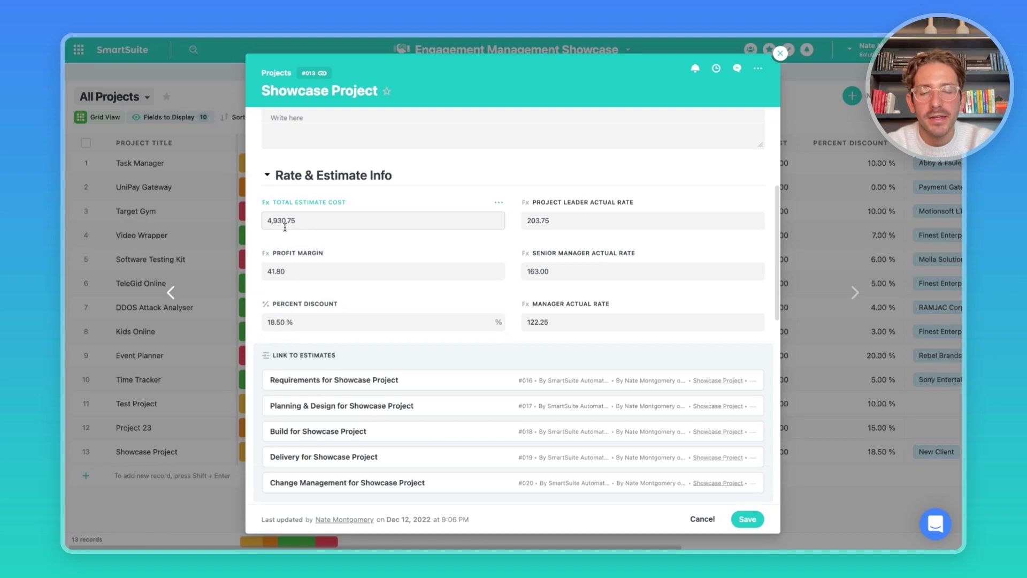
scroll(292, 224, down, 5)
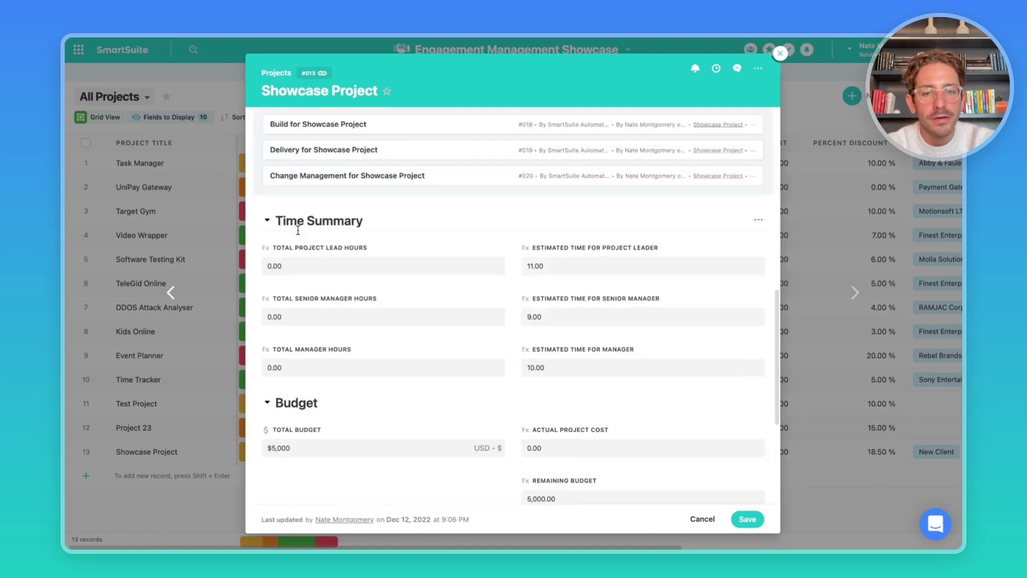
scroll(424, 334, down, 4)
key(Escape)
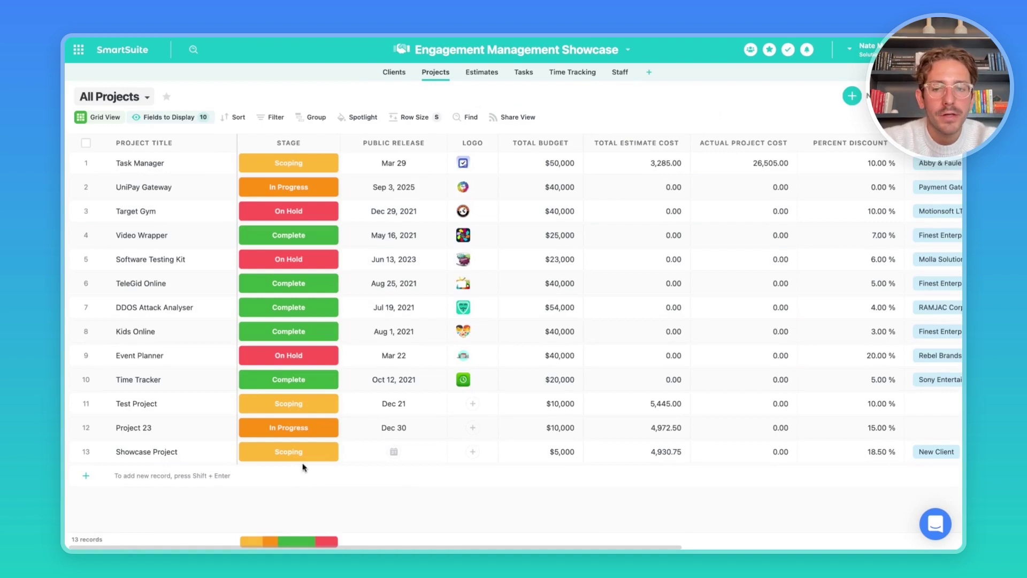
Change Showcase Project's stage from Scoping to In Progress in the Projects table.
scroll(310, 474, right, 8)
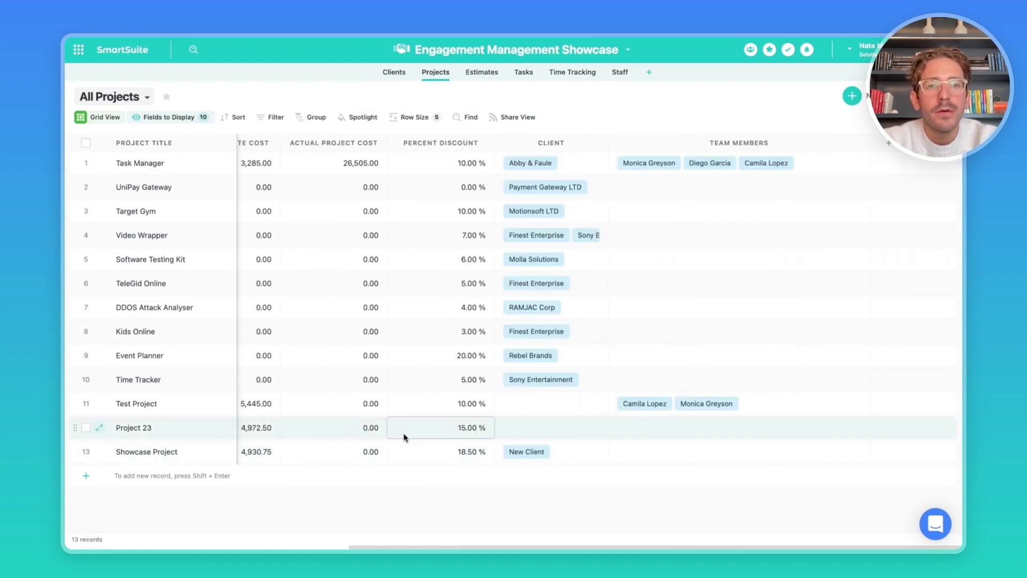
click(694, 454)
click(694, 454)
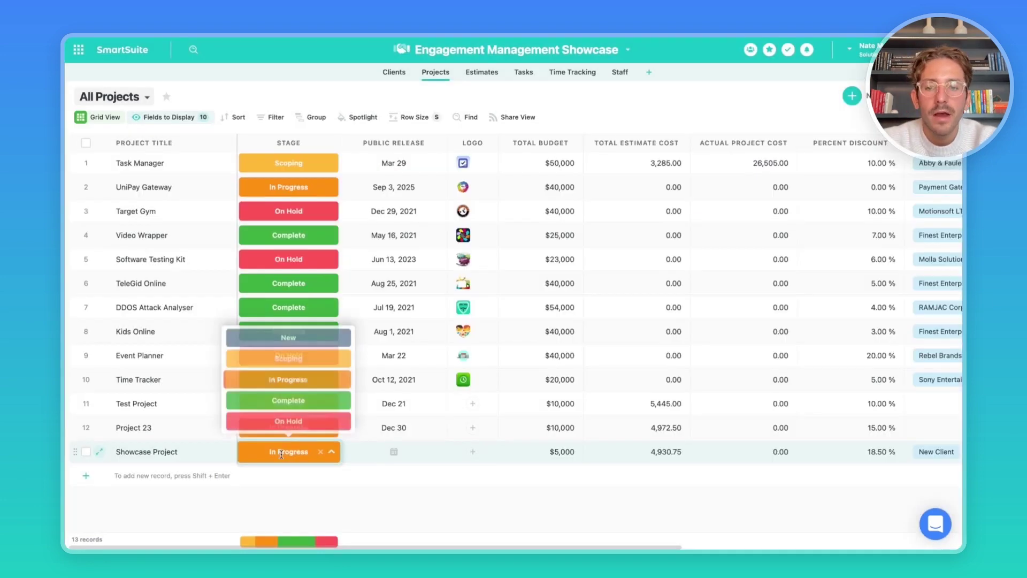
click(292, 501)
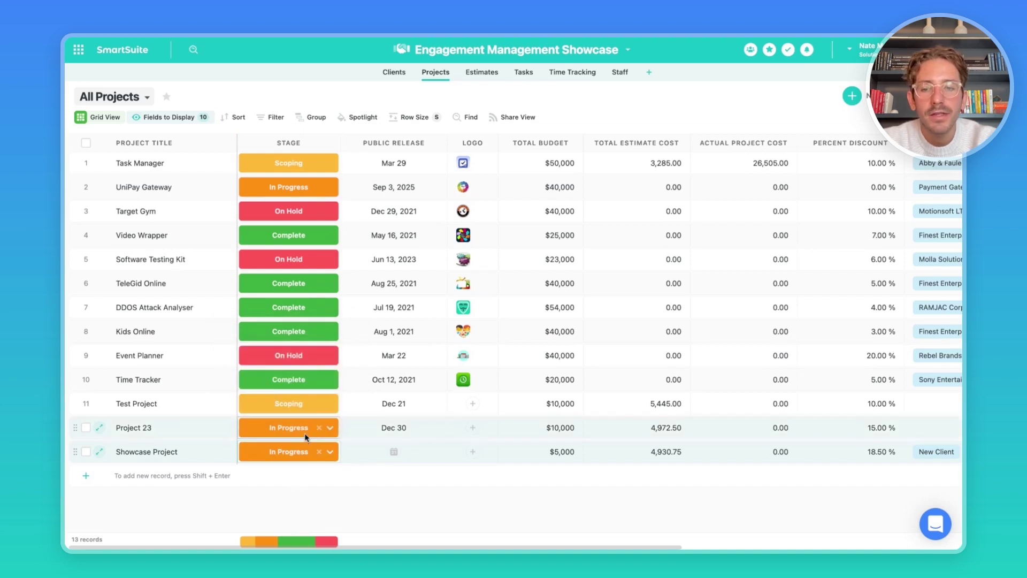
click(521, 75)
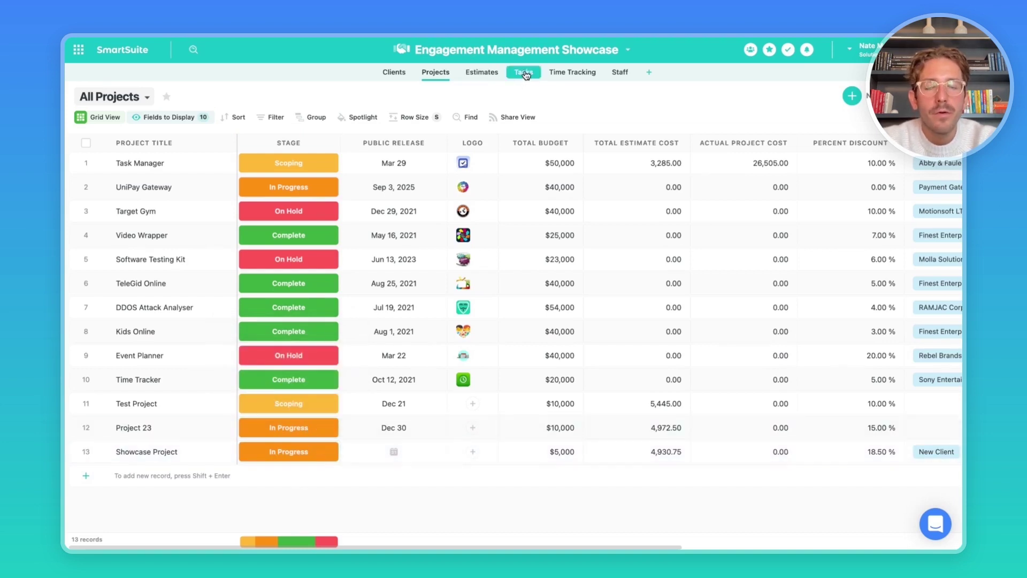
Review the Requirements for Showcase Project task record, then switch to Time Tracked by Task.
scroll(419, 359, down, 1)
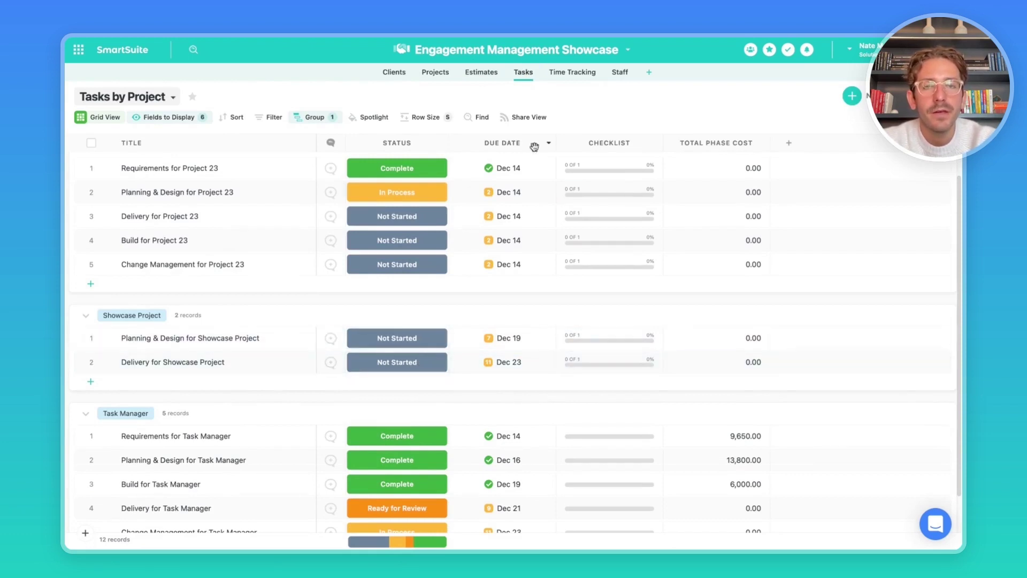
click(271, 337)
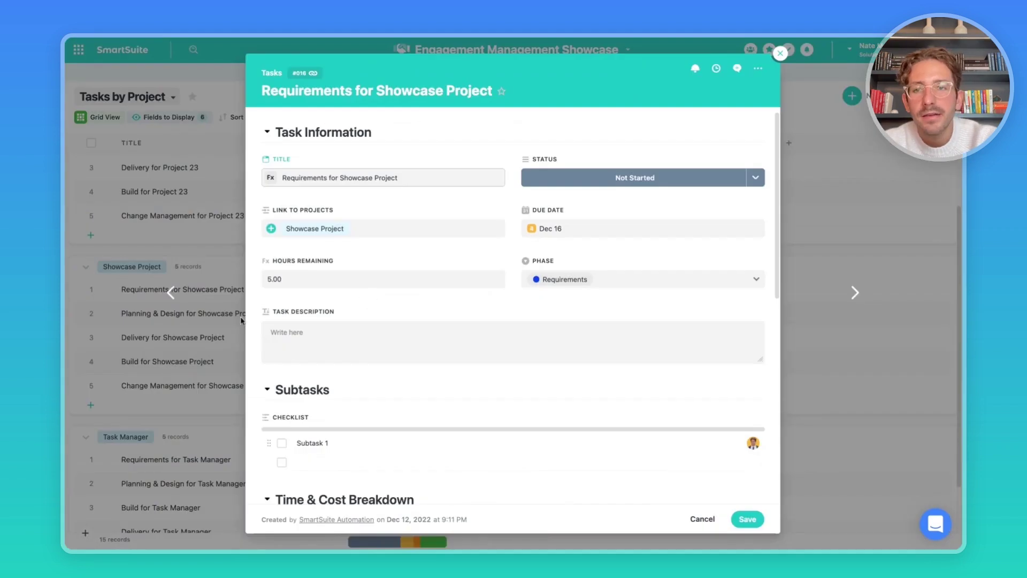
scroll(354, 338, down, 2)
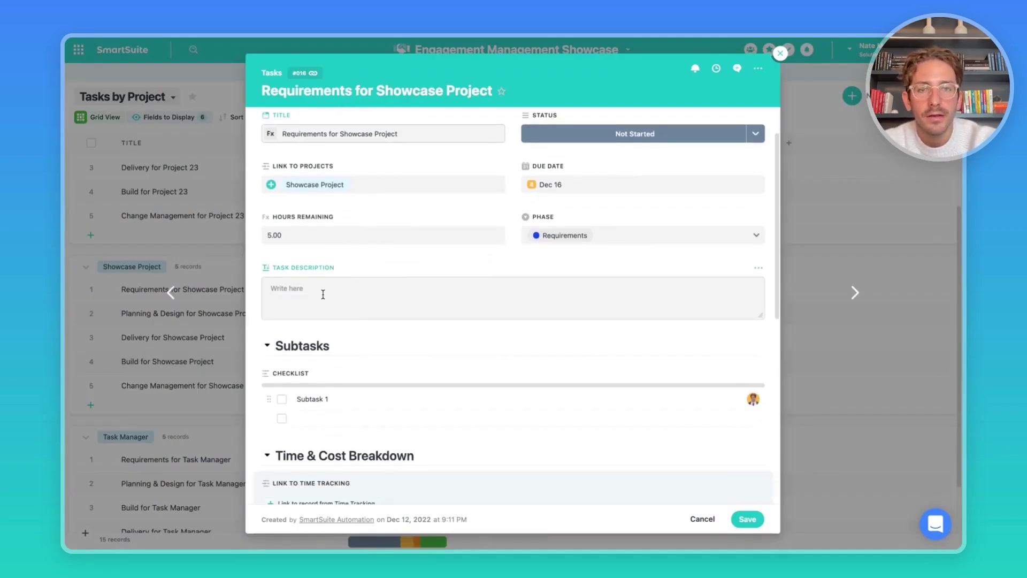
scroll(517, 305, down, 1)
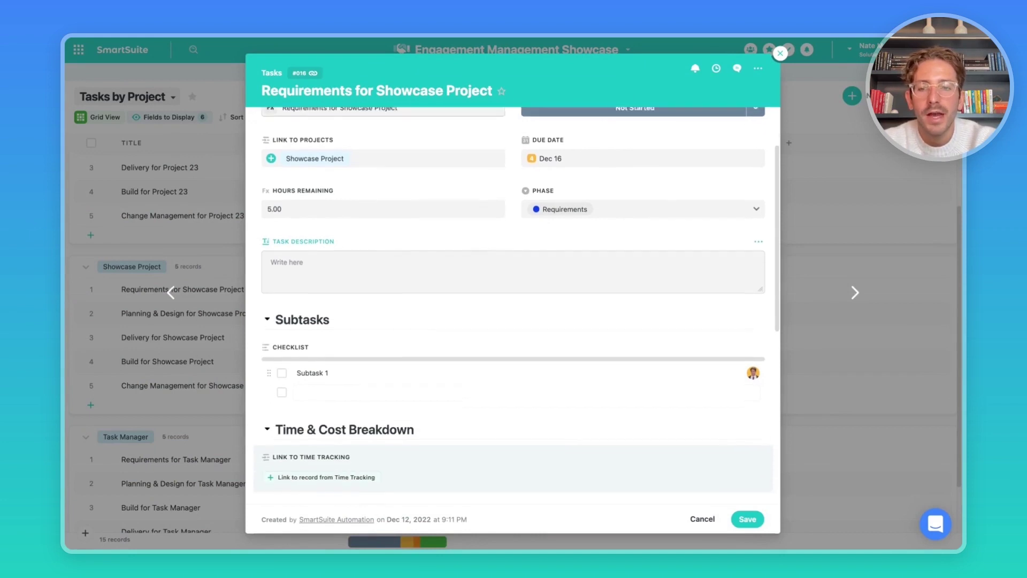
scroll(363, 333, down, 1)
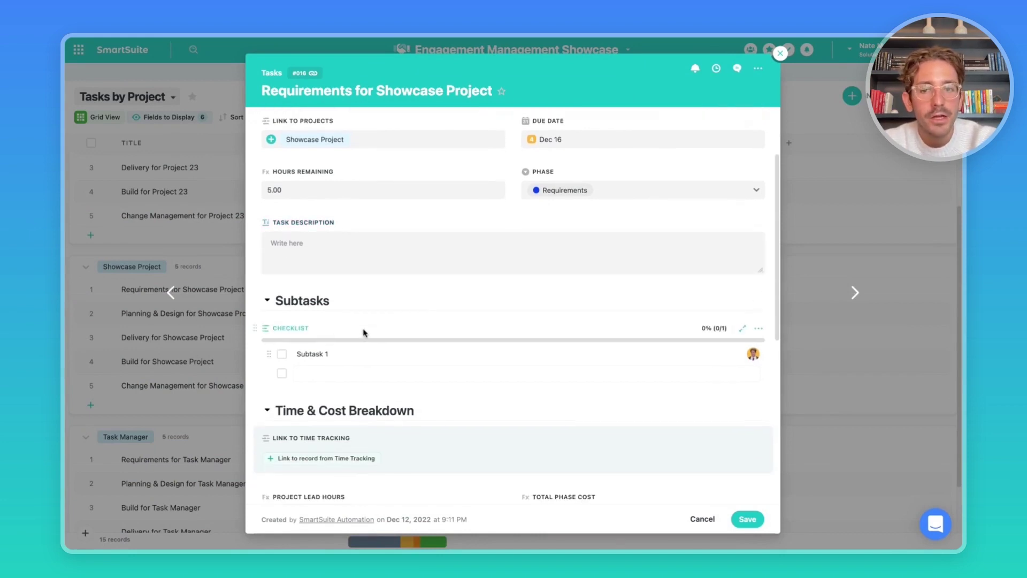
click(221, 335)
click(572, 72)
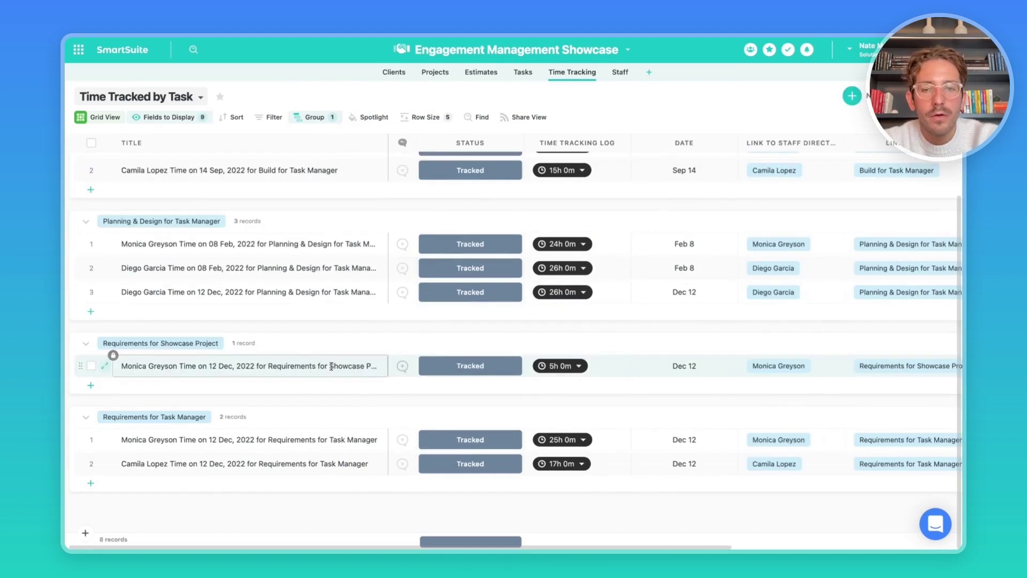
Select the Showcase Project requirements time entry, then go to the All Projects grid.
click(463, 367)
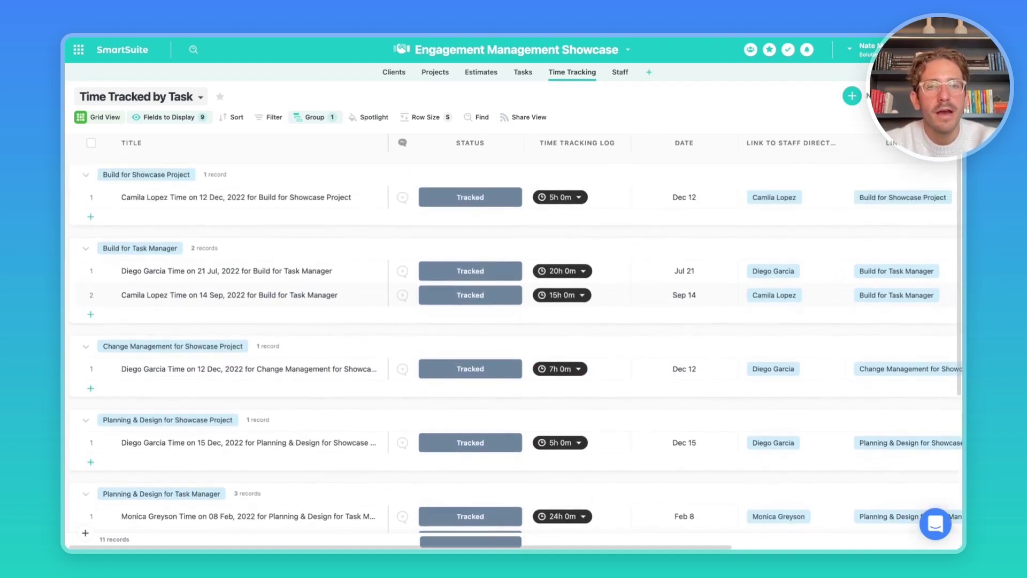
click(435, 73)
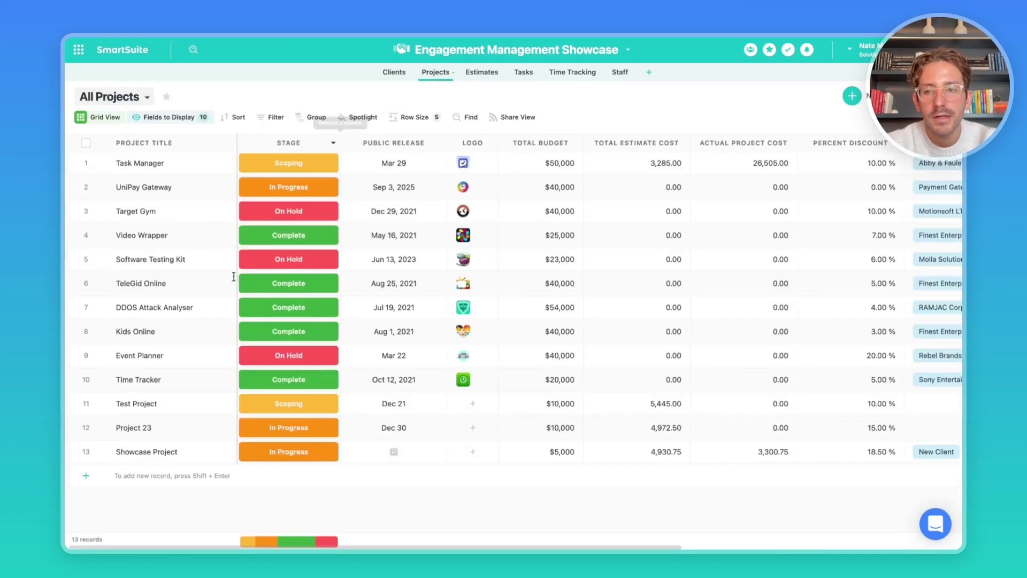
click(172, 450)
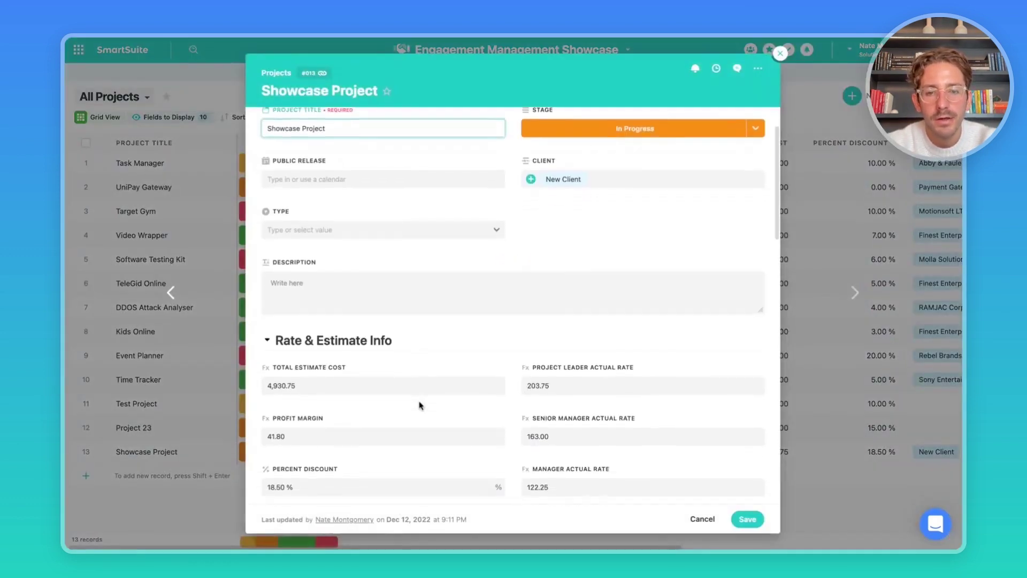
scroll(420, 406, down, 15)
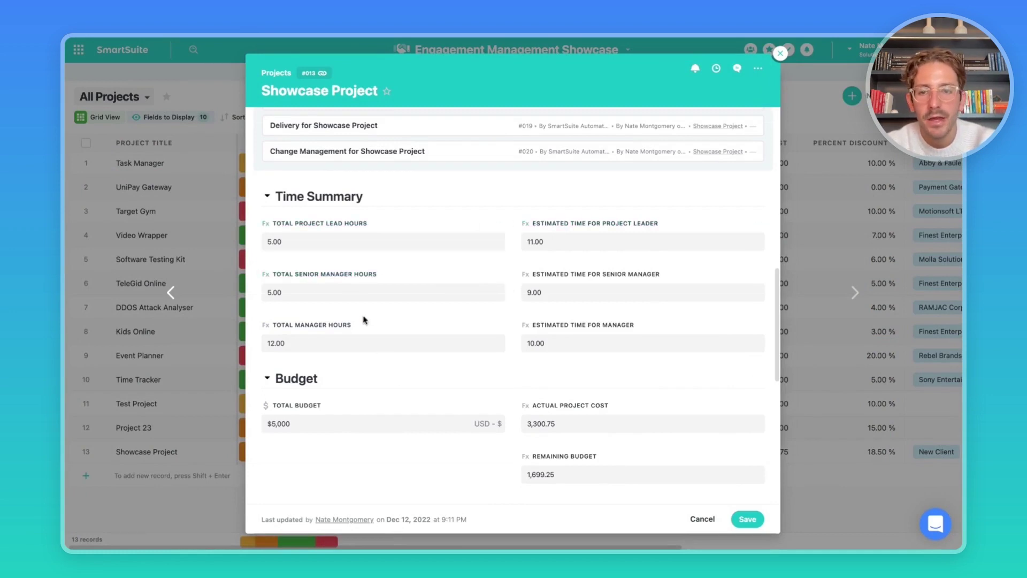
scroll(367, 318, down, 1)
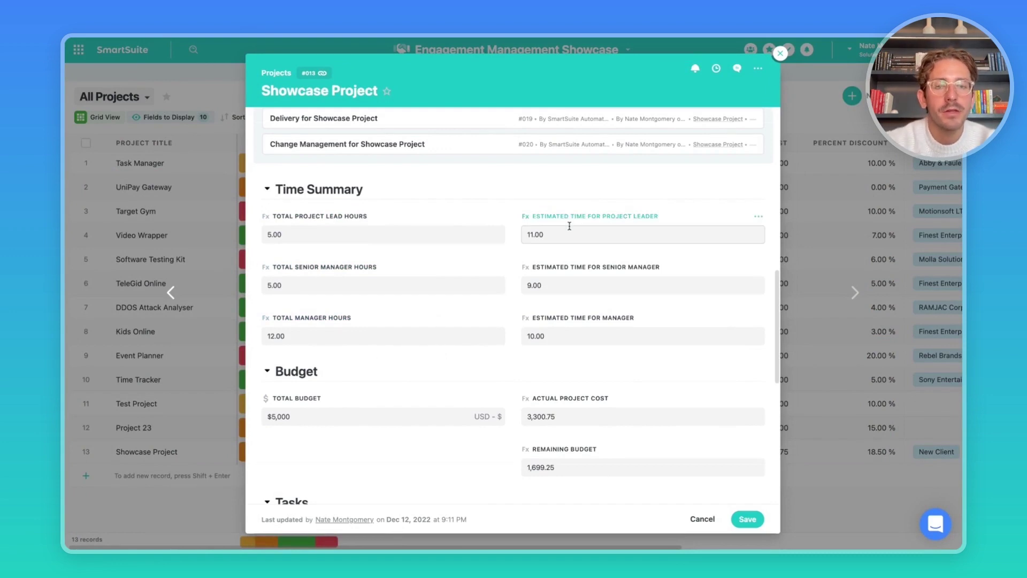
scroll(569, 226, down, 2)
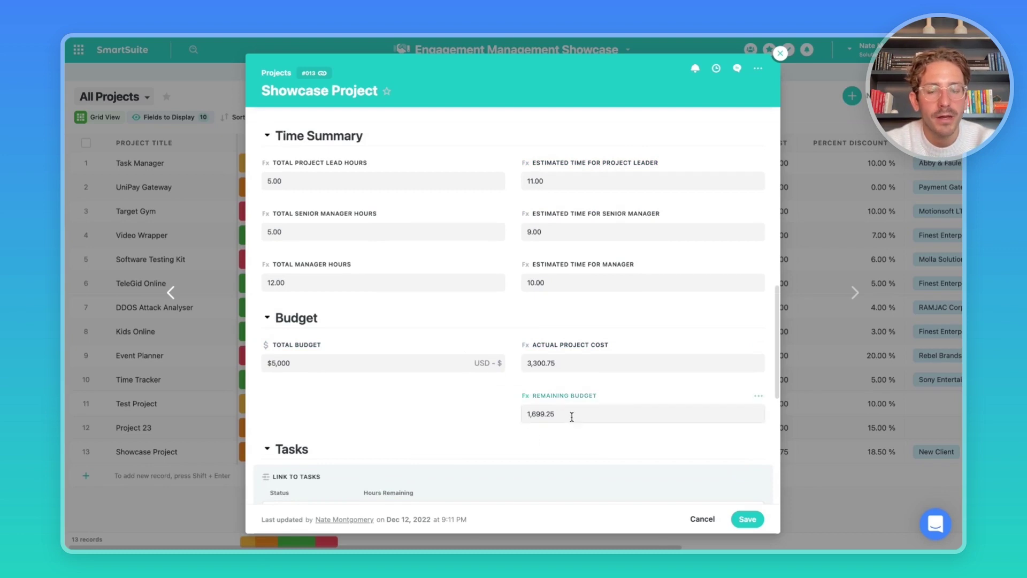
key(Escape)
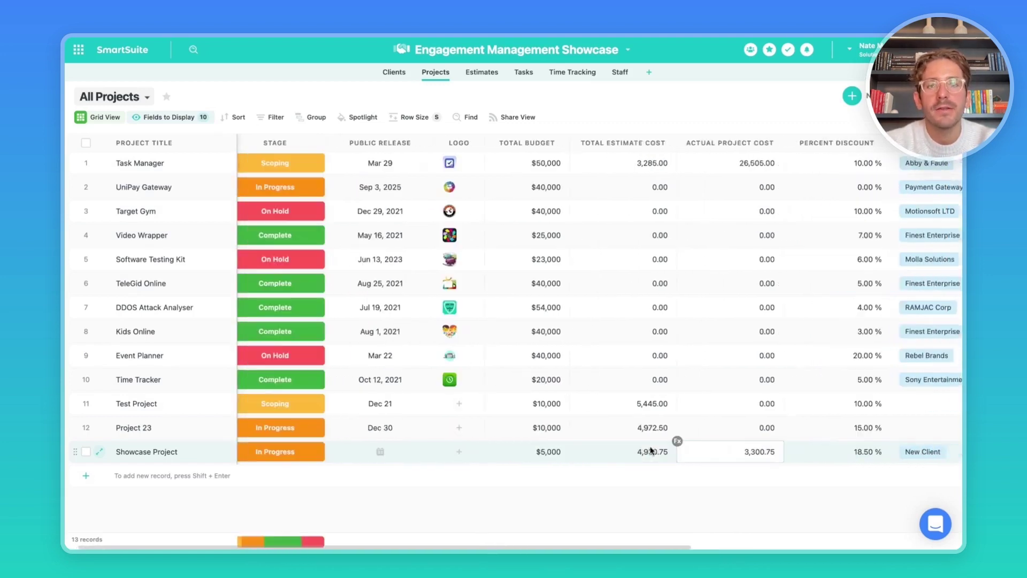
click(124, 96)
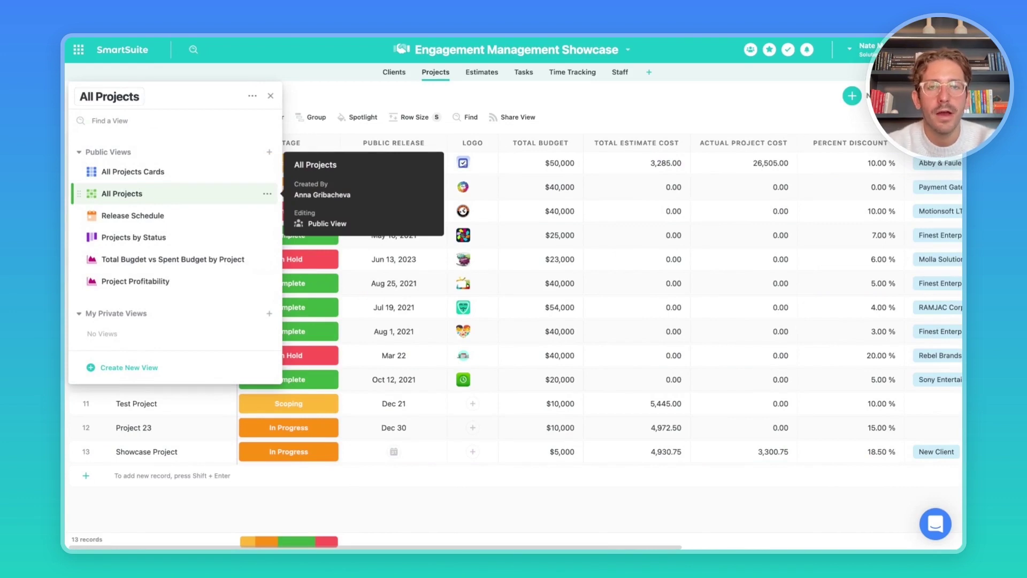
View the Project Profitability chart of profit margins, then switch to the Staff table.
click(158, 281)
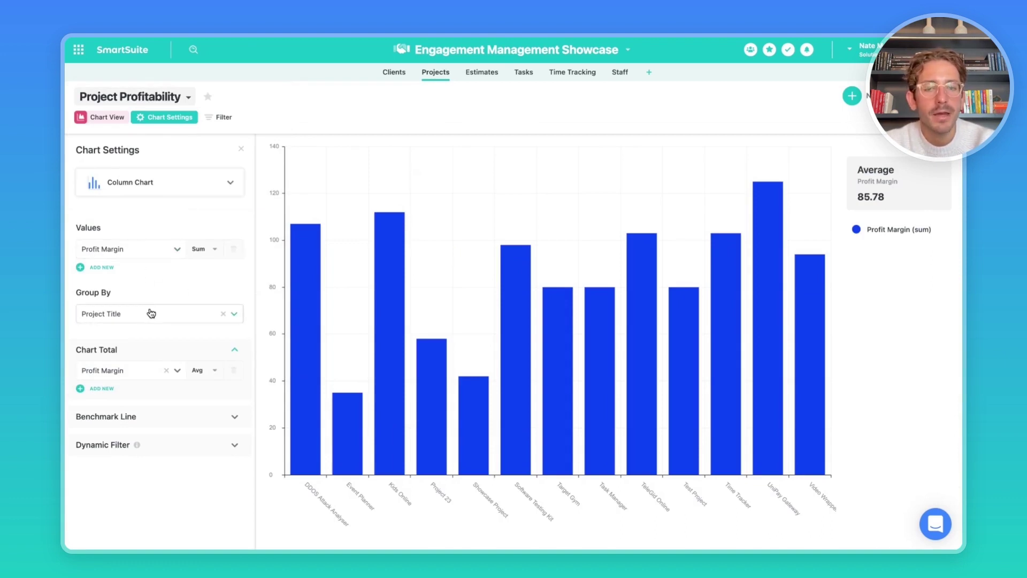
mouse_move(778, 342)
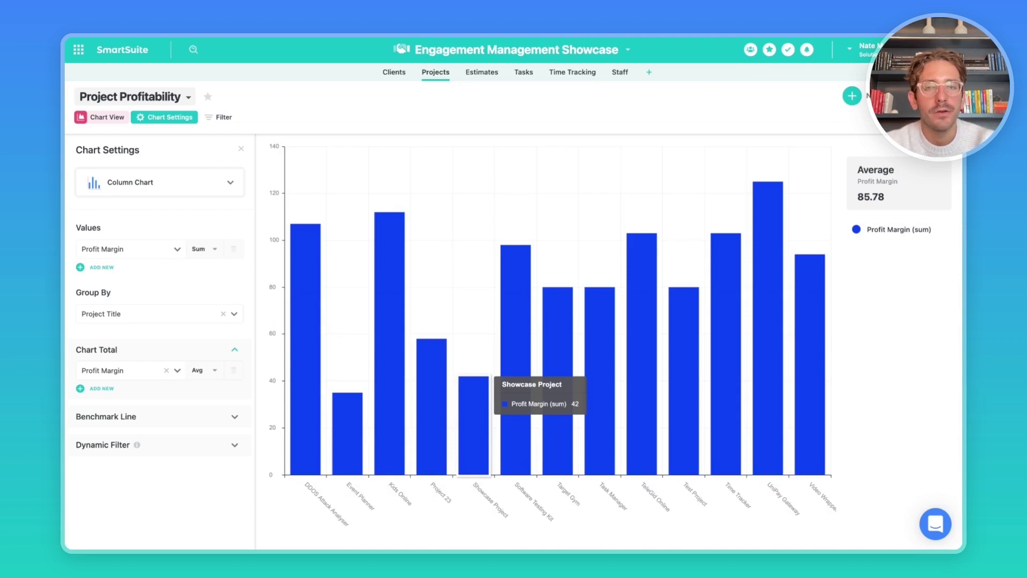
click(620, 72)
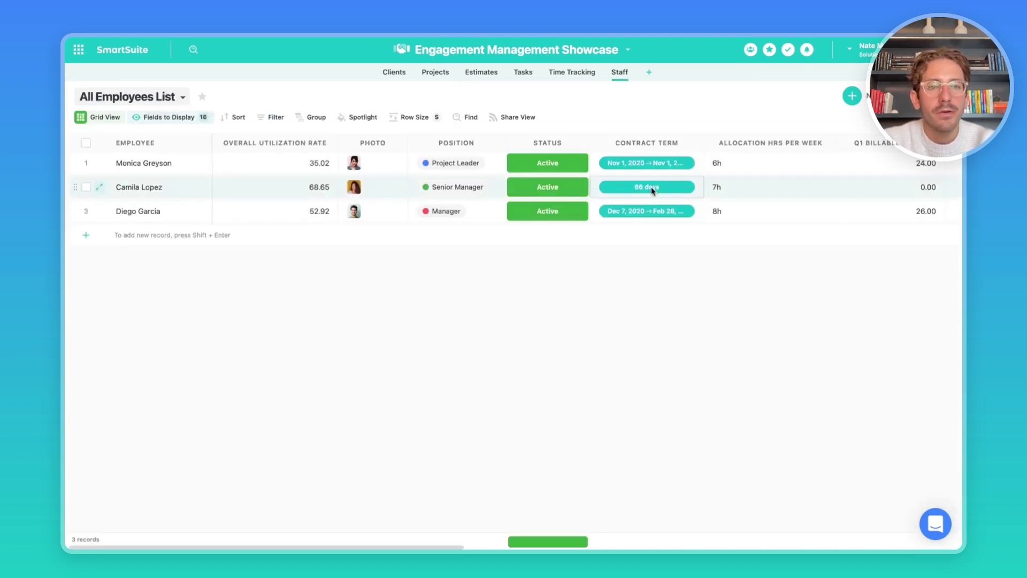
Open the first employee's record and inspect the Q1 Billable Hours formula.
click(175, 170)
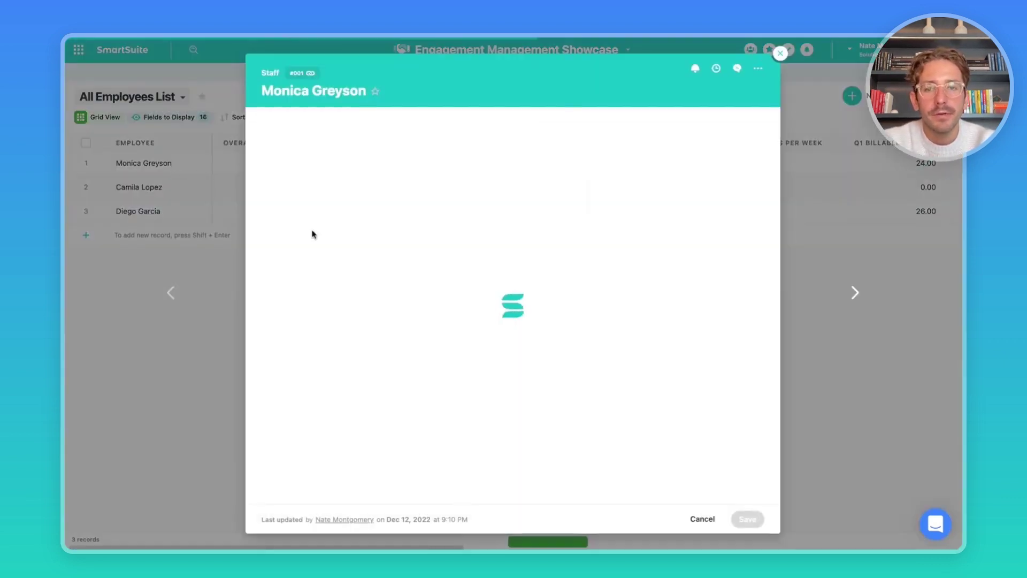
scroll(345, 293, down, 10)
scroll(345, 293, down, 15)
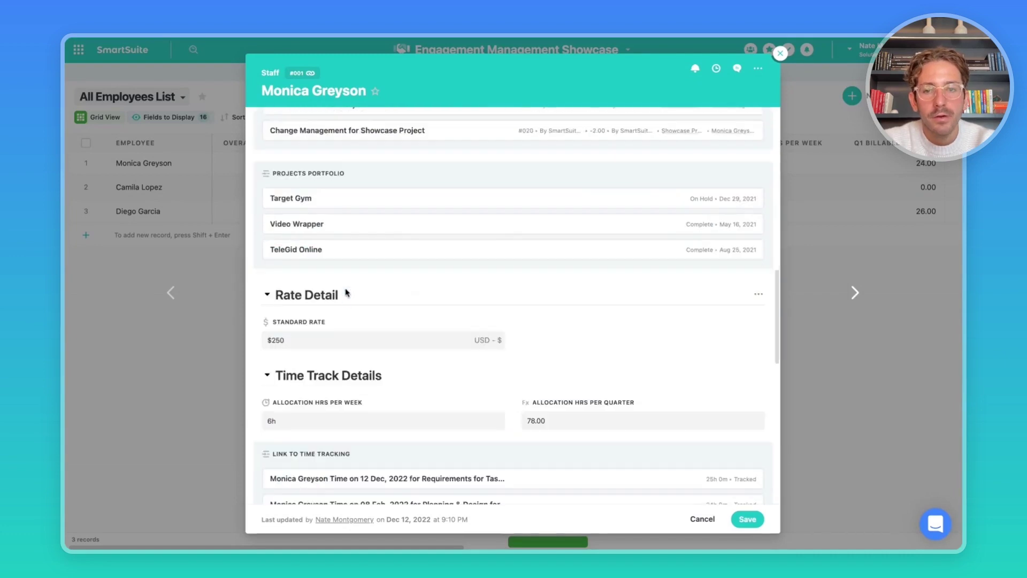
click(499, 229)
click(460, 257)
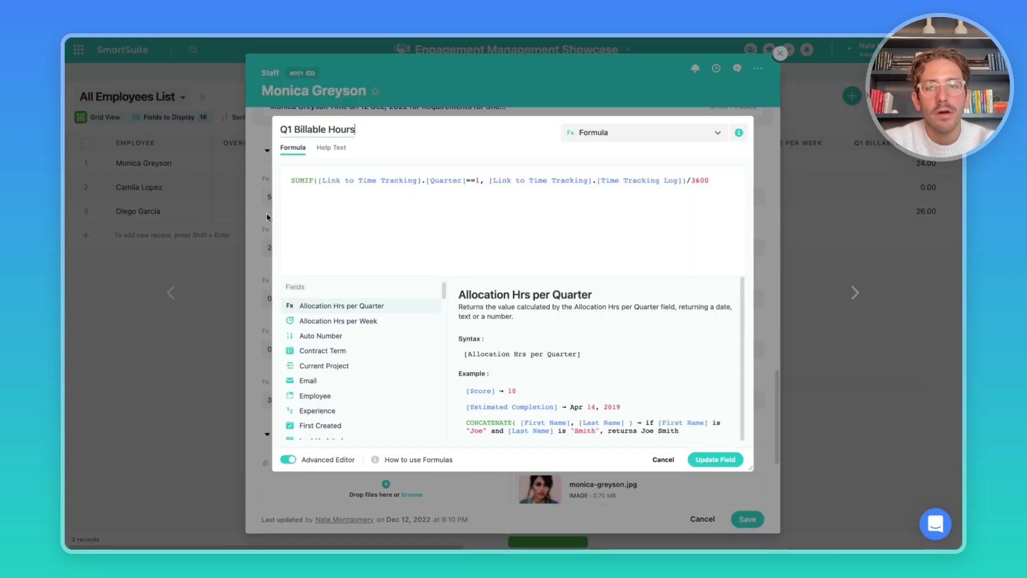
click(715, 460)
Inspect the Q1 Utilization Rate formula in the field settings.
click(758, 230)
click(703, 258)
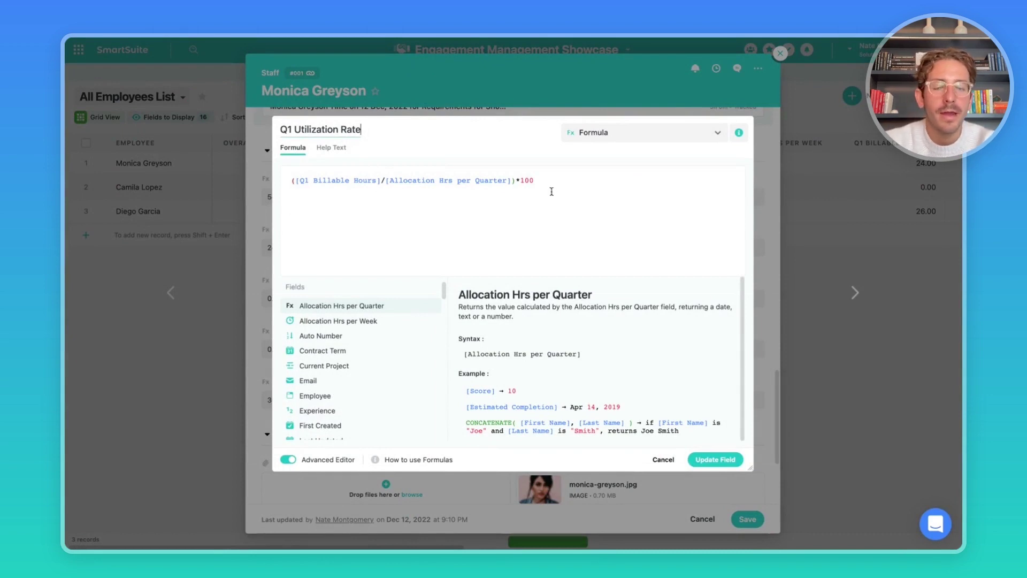
click(759, 173)
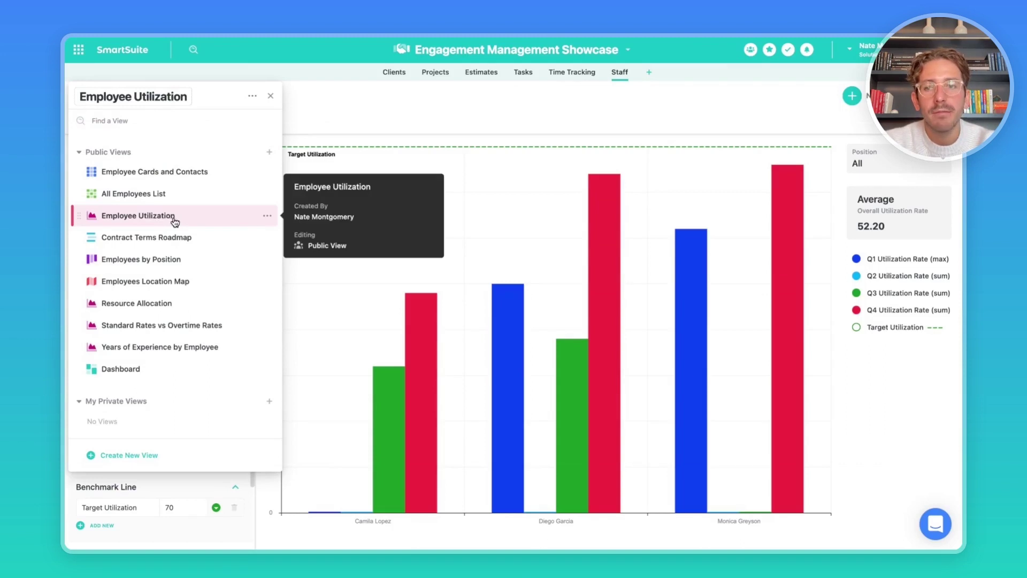
Filter the Employee Utilization chart by Position: Project Leader, Senior Manager, then Manager.
click(172, 218)
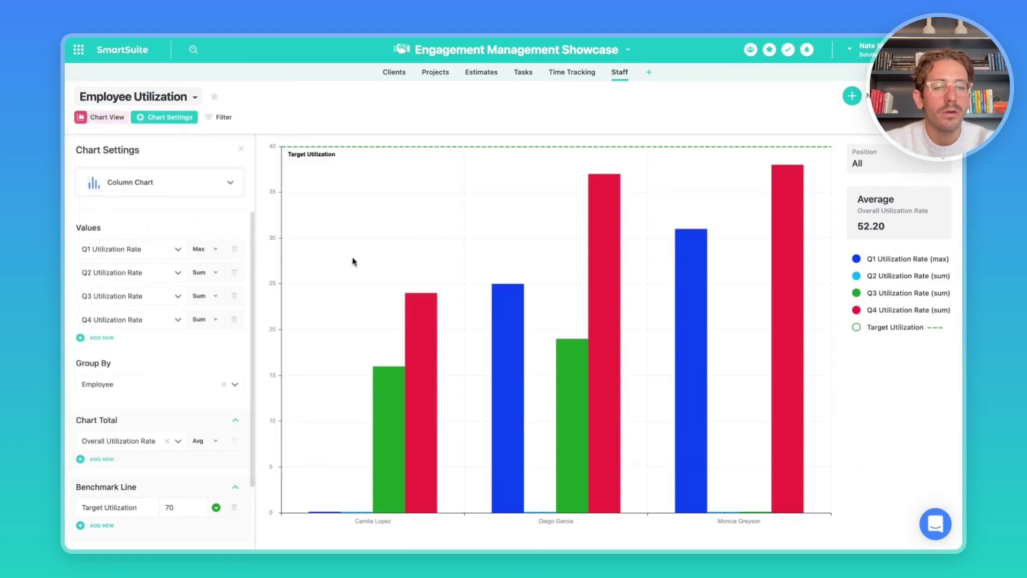
scroll(198, 461, down, 3)
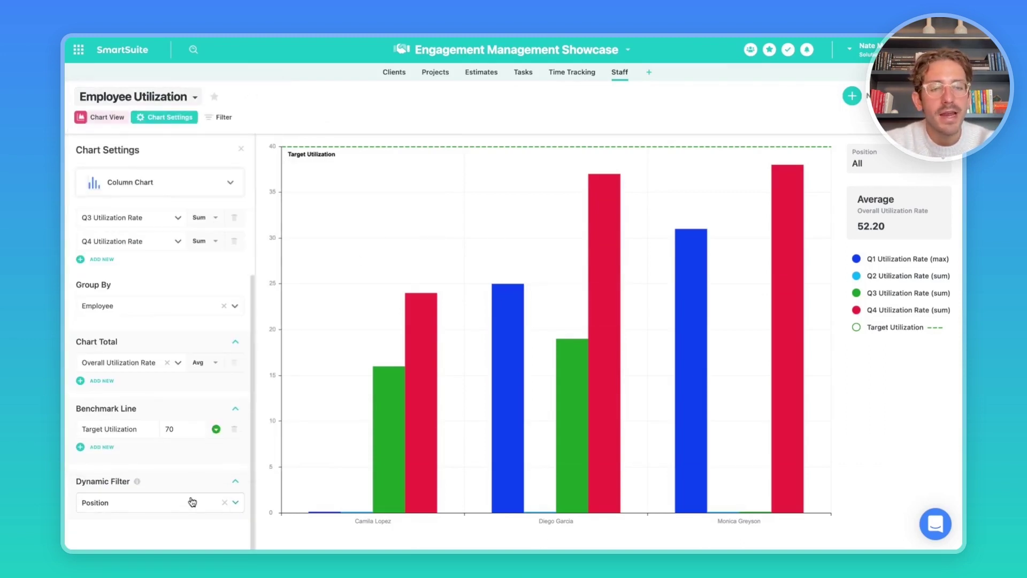
click(879, 160)
click(876, 204)
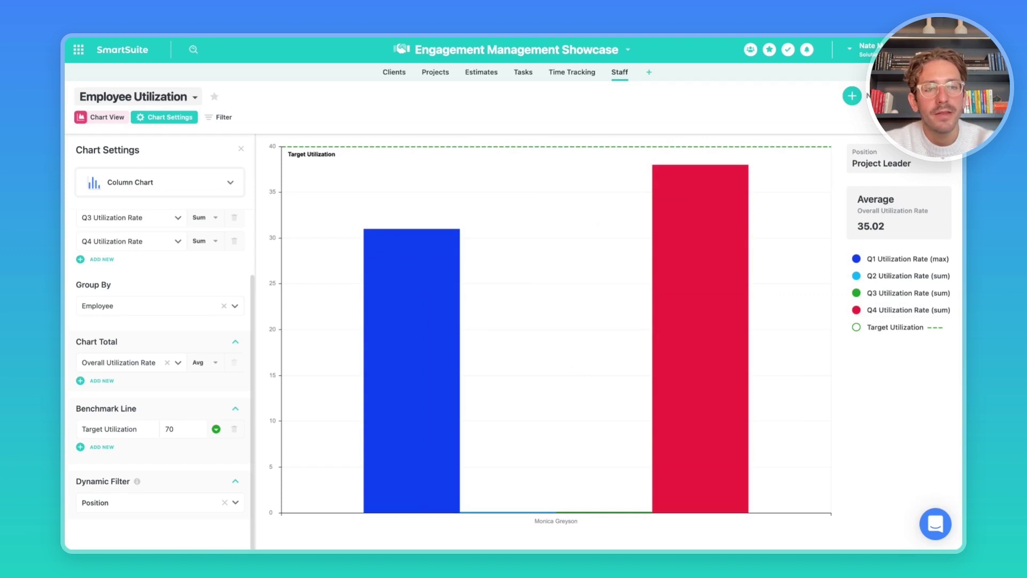
click(899, 170)
click(876, 247)
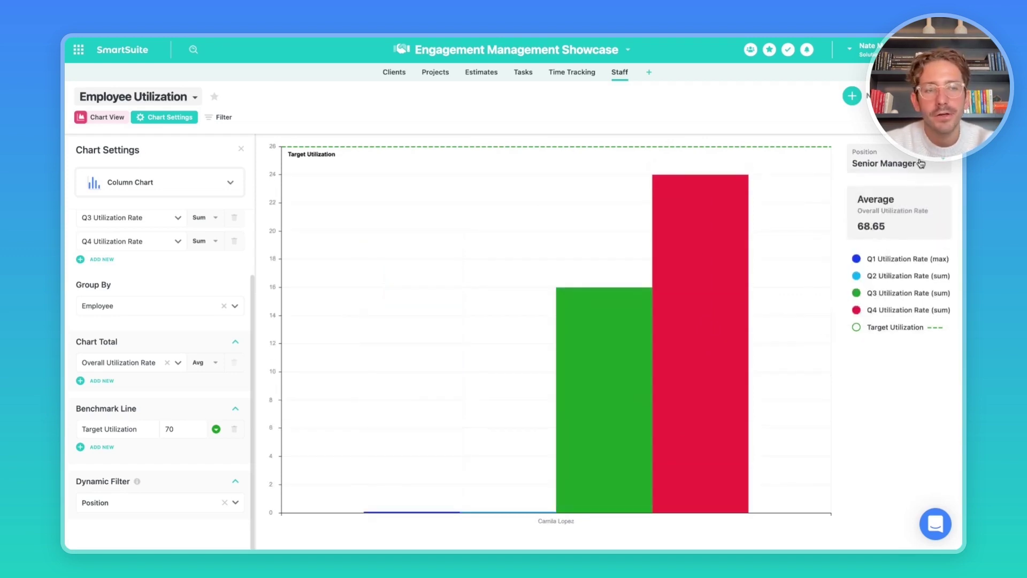
click(904, 166)
click(859, 257)
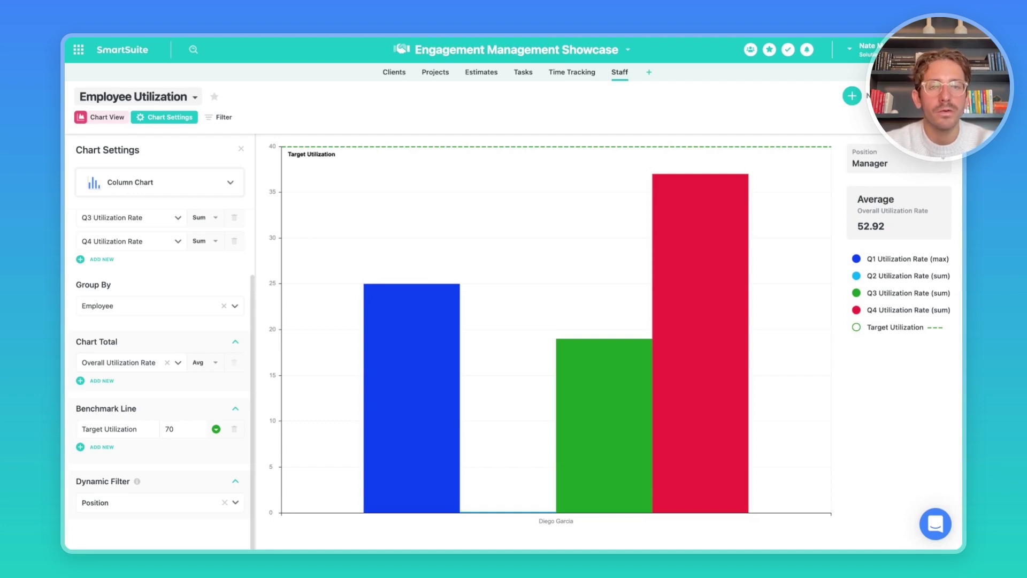
scroll(161, 342, up, 3)
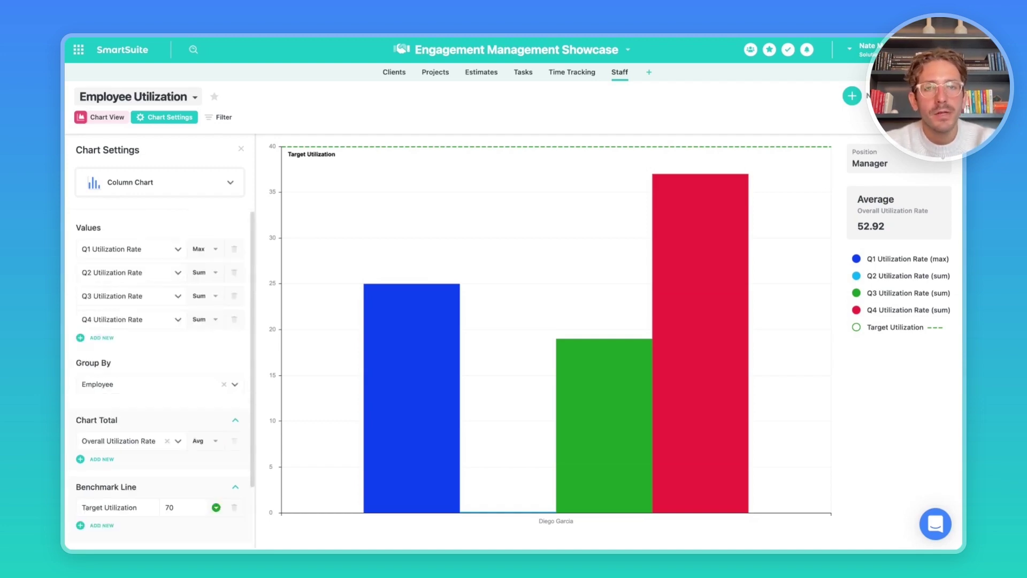